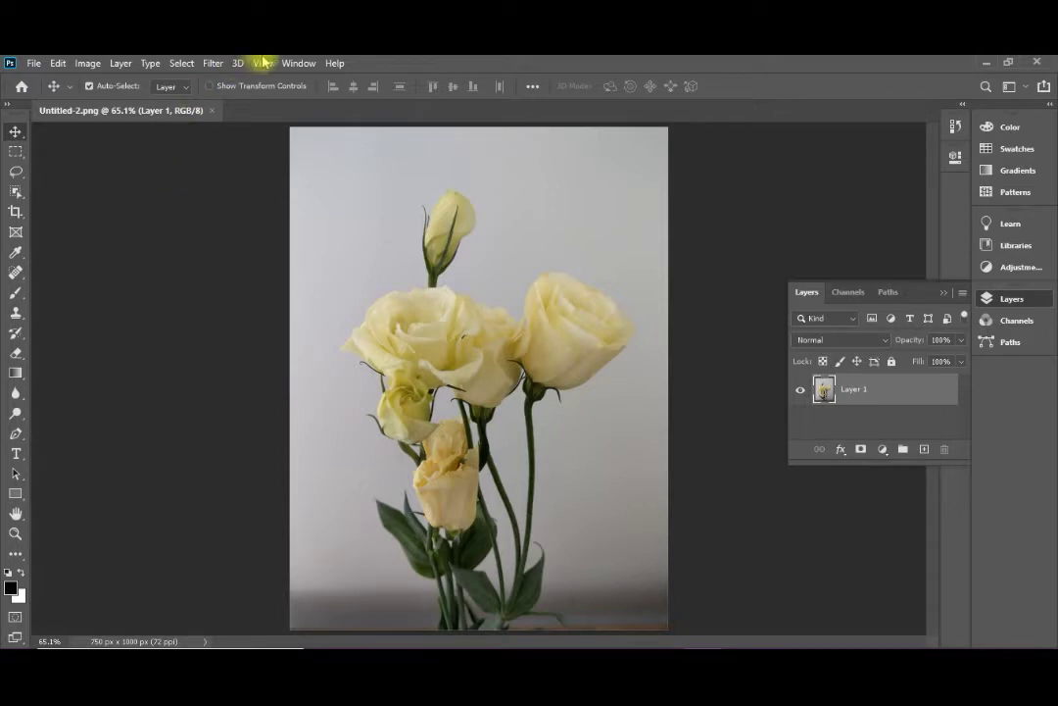
Step: Convert Layer 1 for Smart Filters, accepting the smart-object notice
{"action": "left_click", "coordinate": [212, 65]}
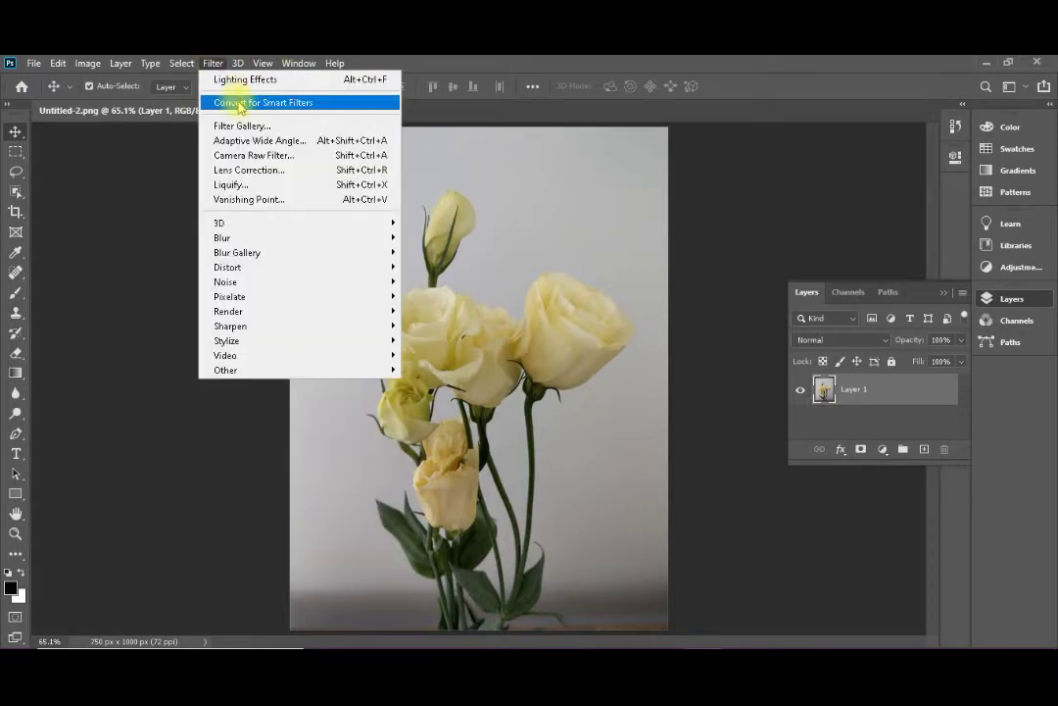
{"action": "left_click", "coordinate": [239, 104]}
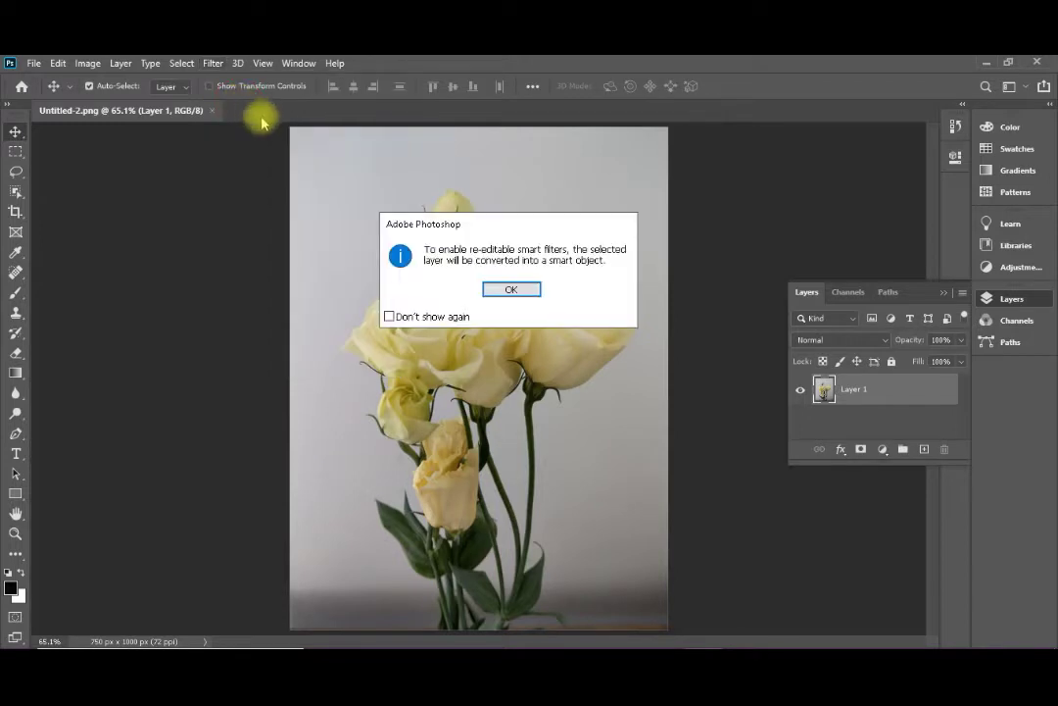
{"action": "left_click", "coordinate": [504, 290]}
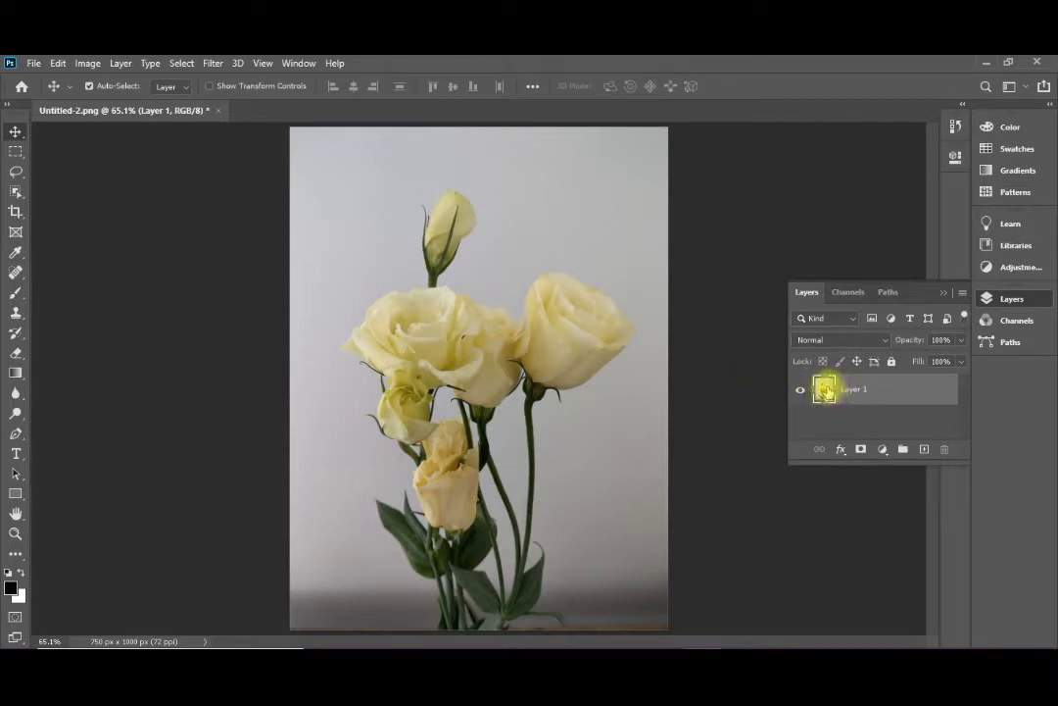
Step: Apply Render > Lighting Effects to the rose layer, previewing a single infinite light
{"action": "left_click", "coordinate": [215, 64]}
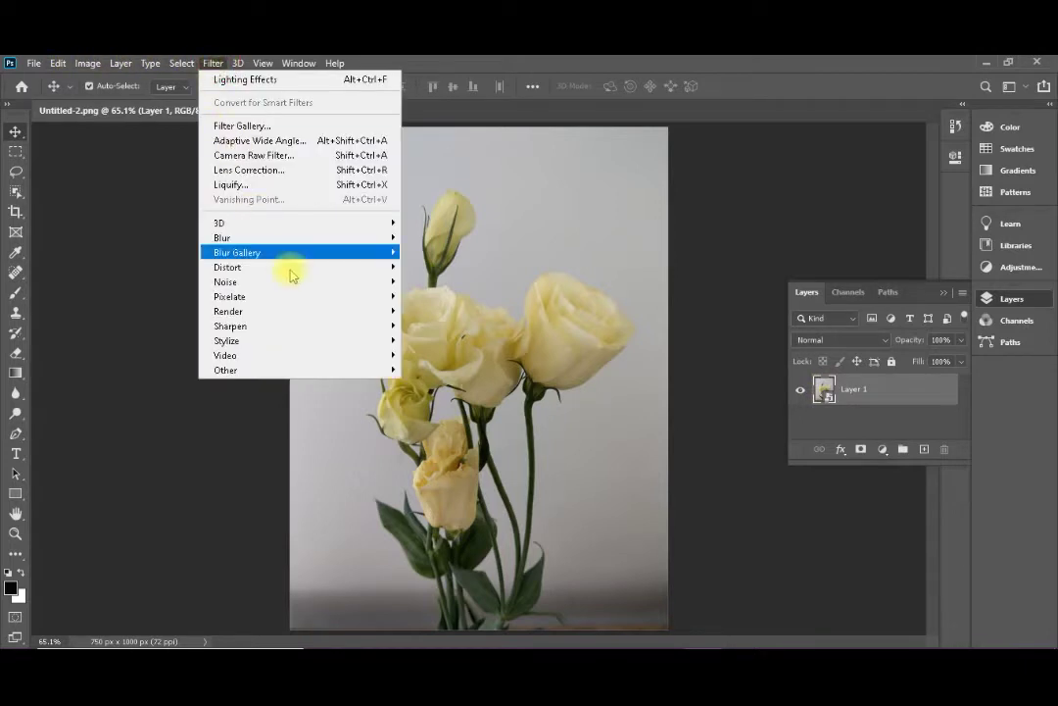
{"action": "mouse_move", "coordinate": [348, 314]}
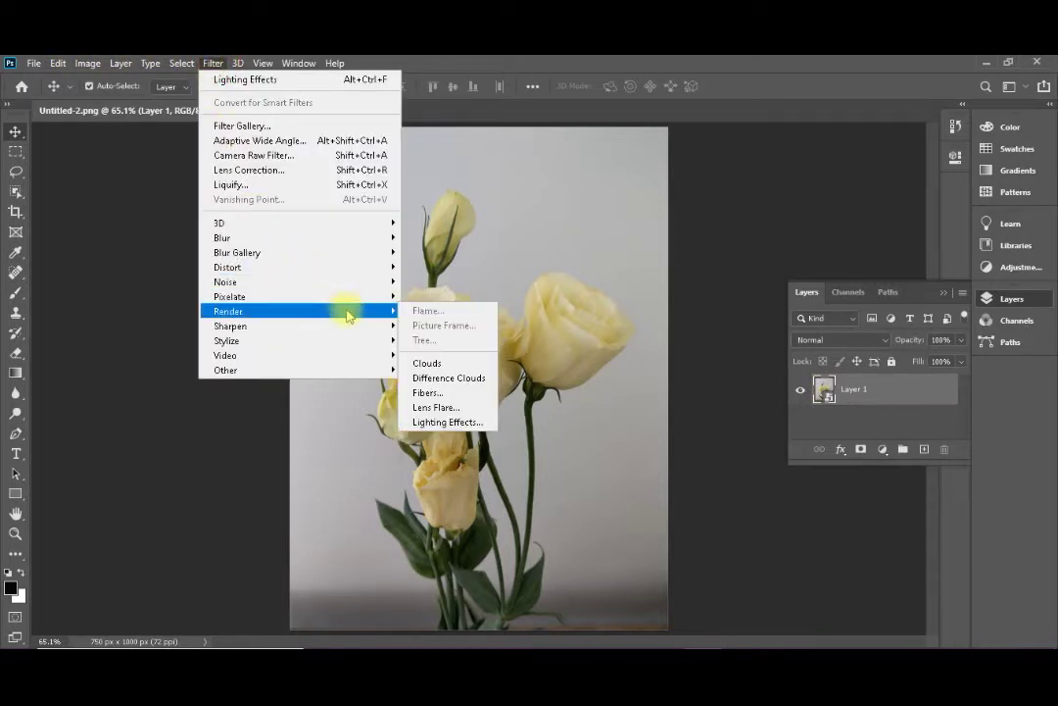
{"action": "left_click", "coordinate": [436, 422]}
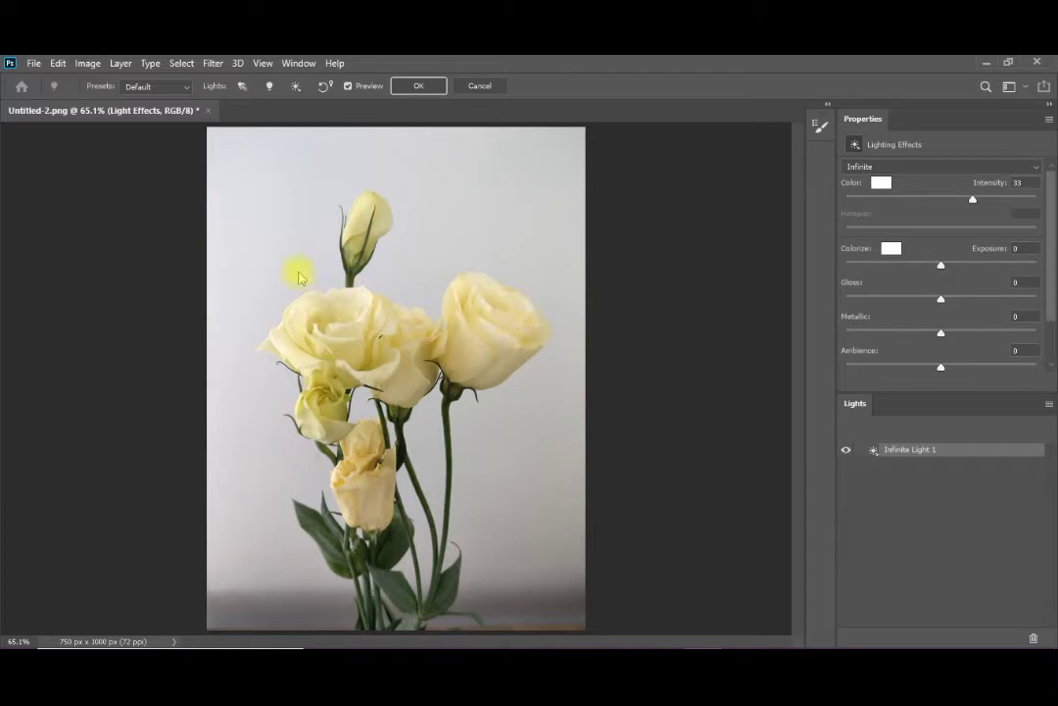
Step: Apply the Flood Light preset, move the spotlight over the top bud, and dim it to 28
{"action": "left_click", "coordinate": [185, 88]}
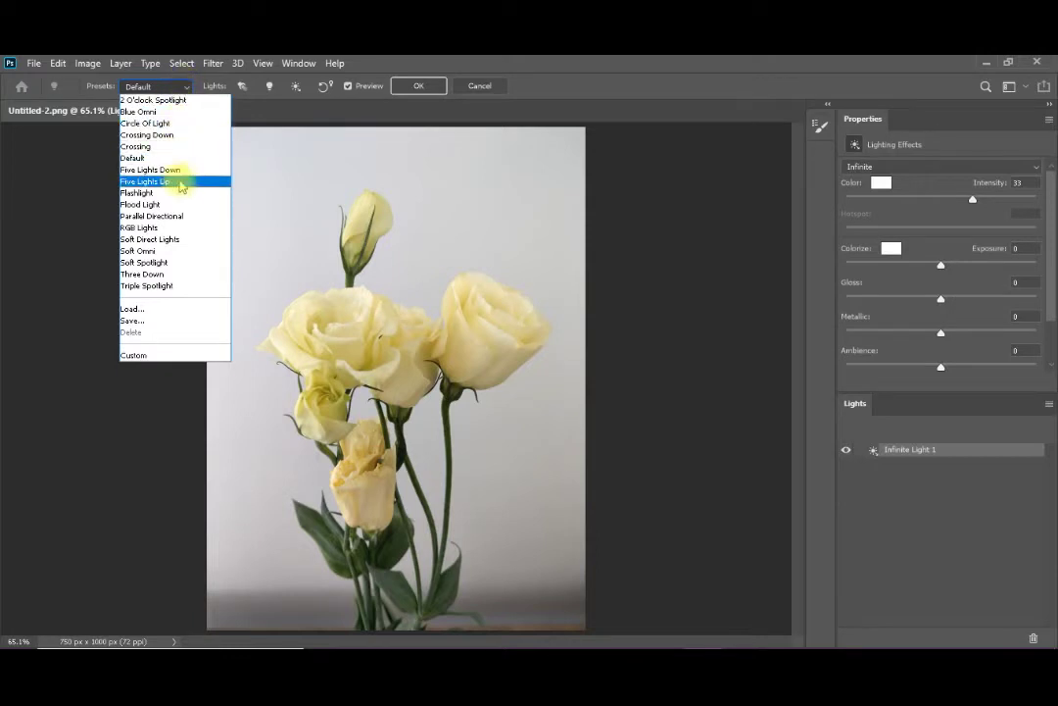
{"action": "left_click", "coordinate": [174, 204]}
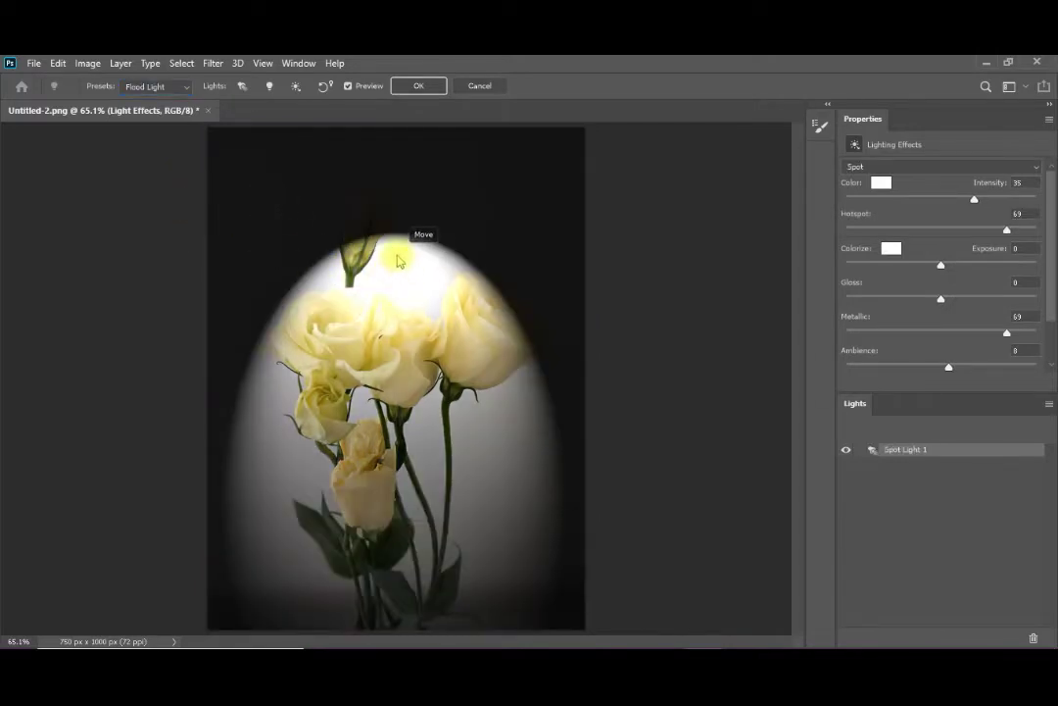
{"action": "left_click_drag", "start_coordinate": [398, 259], "coordinate": [395, 175]}
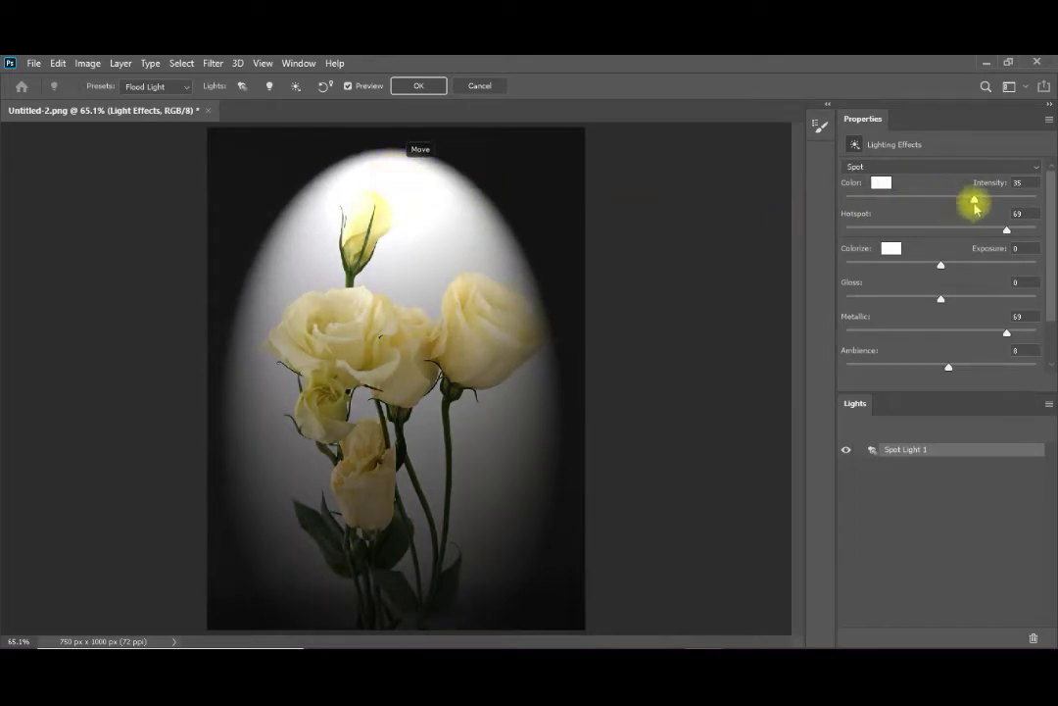
{"action": "left_click_drag", "start_coordinate": [975, 206], "coordinate": [969, 206]}
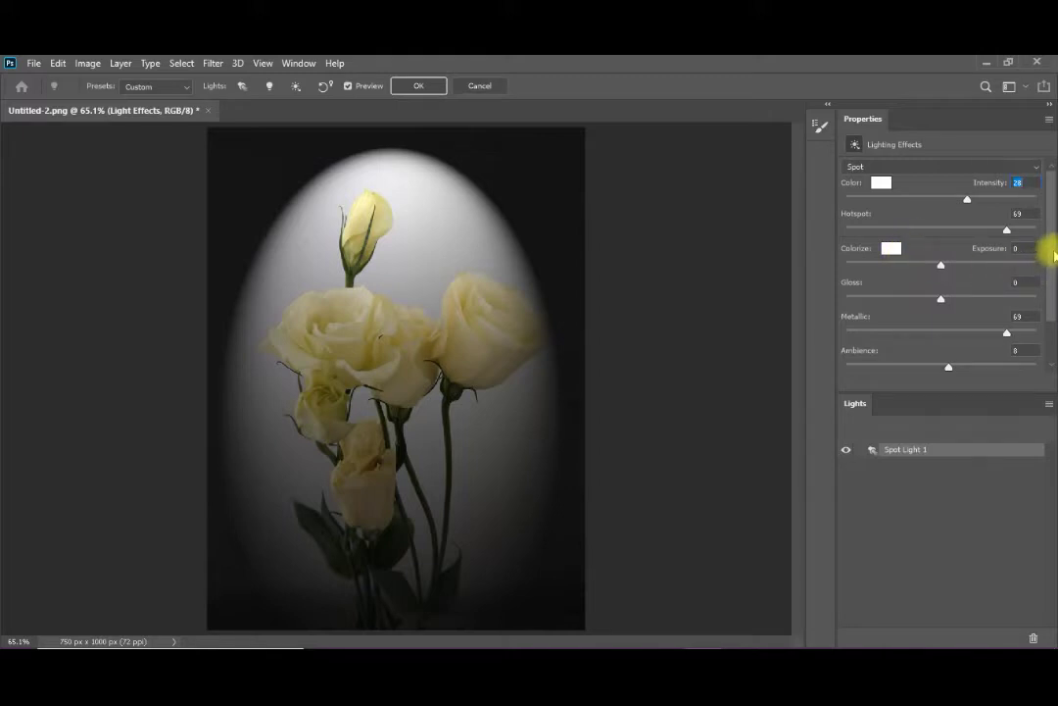
Step: Set the Lighting Effects texture channel to Green
{"action": "scroll", "coordinate": [1052, 256], "scroll_direction": "down", "scroll_amount": 2}
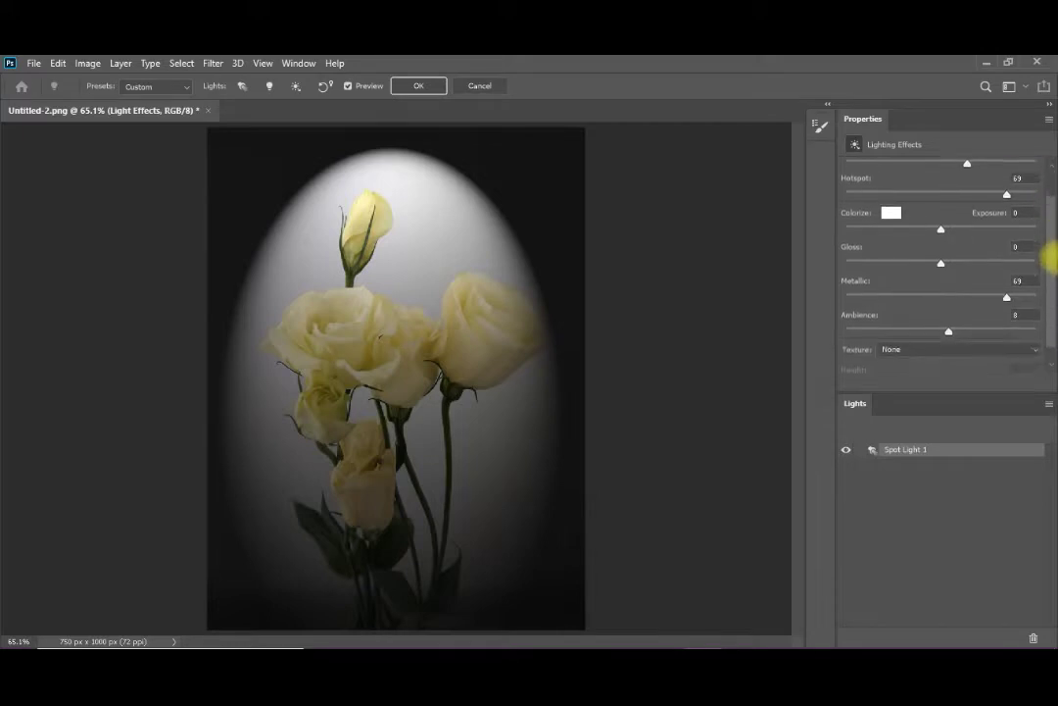
{"action": "scroll", "coordinate": [1050, 265], "scroll_direction": "down", "scroll_amount": 1}
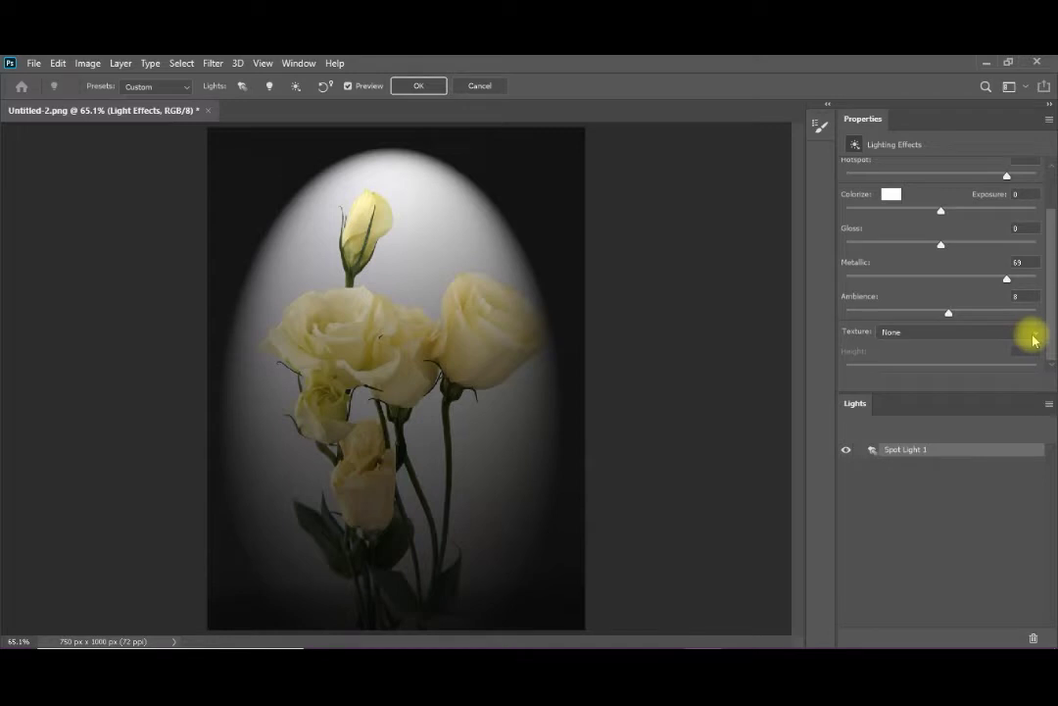
{"action": "left_click", "coordinate": [1034, 338]}
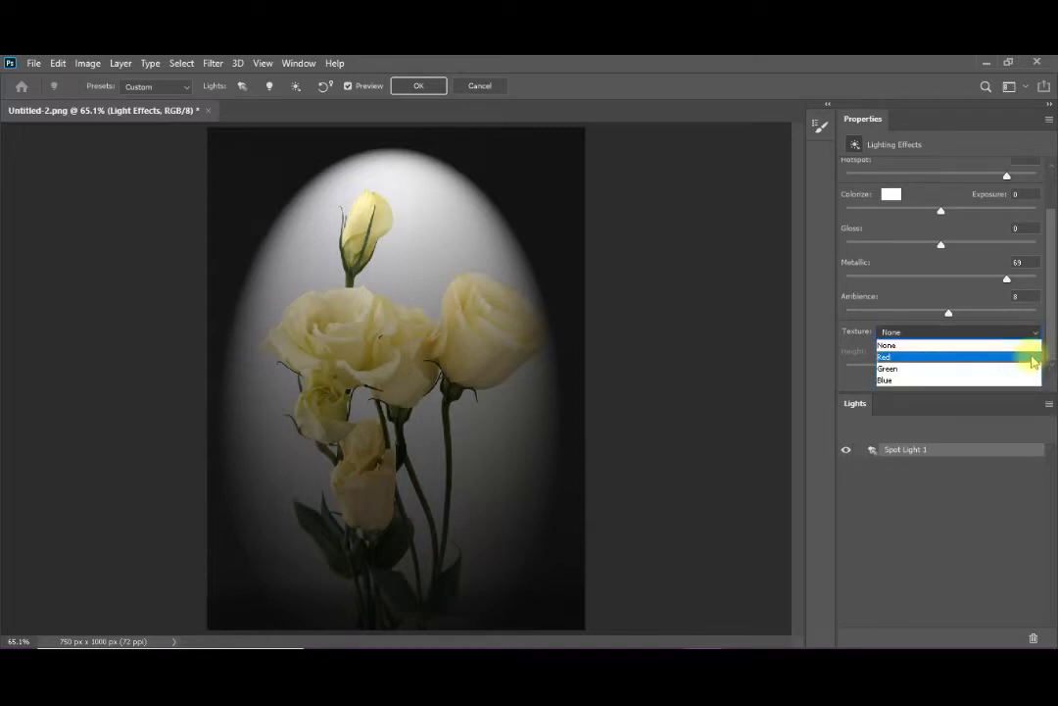
{"action": "left_click", "coordinate": [1026, 369]}
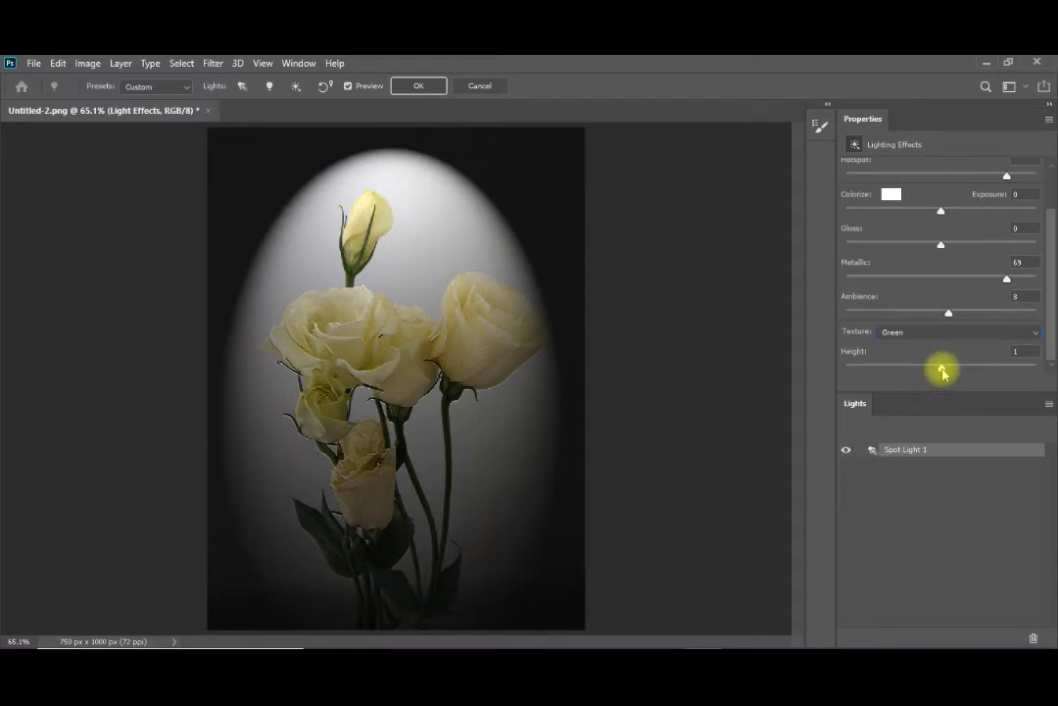
Step: Try texture heights from 100 down to -100, finally settling the Height at -25
{"action": "left_click_drag", "start_coordinate": [941, 368], "coordinate": [1037, 364]}
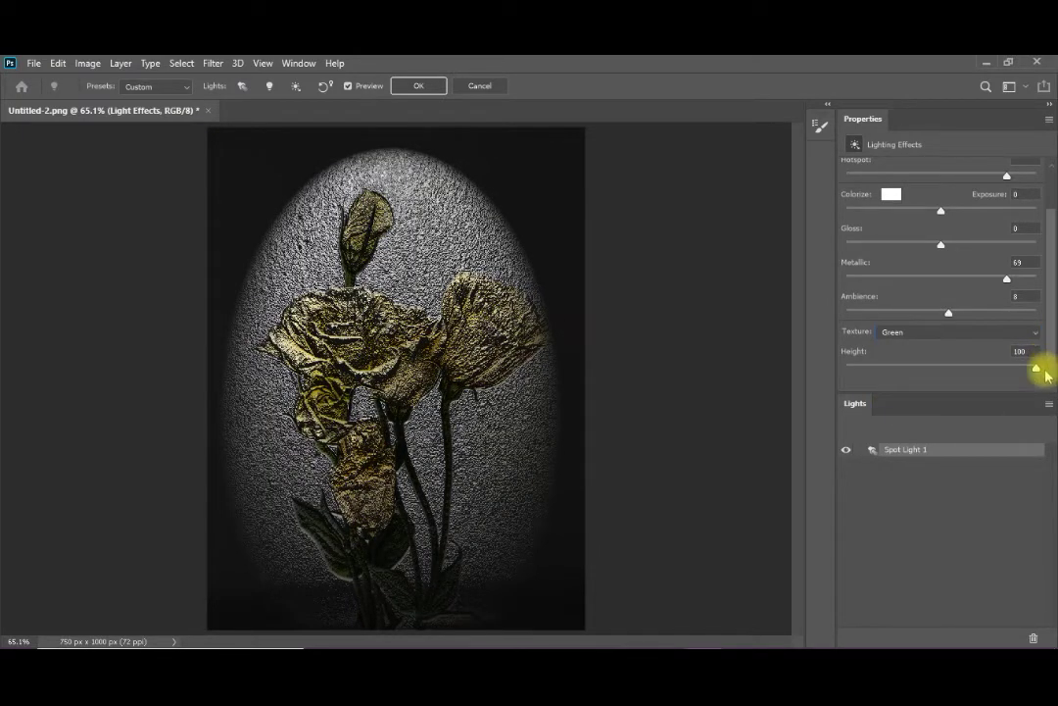
{"action": "left_click", "coordinate": [1036, 370]}
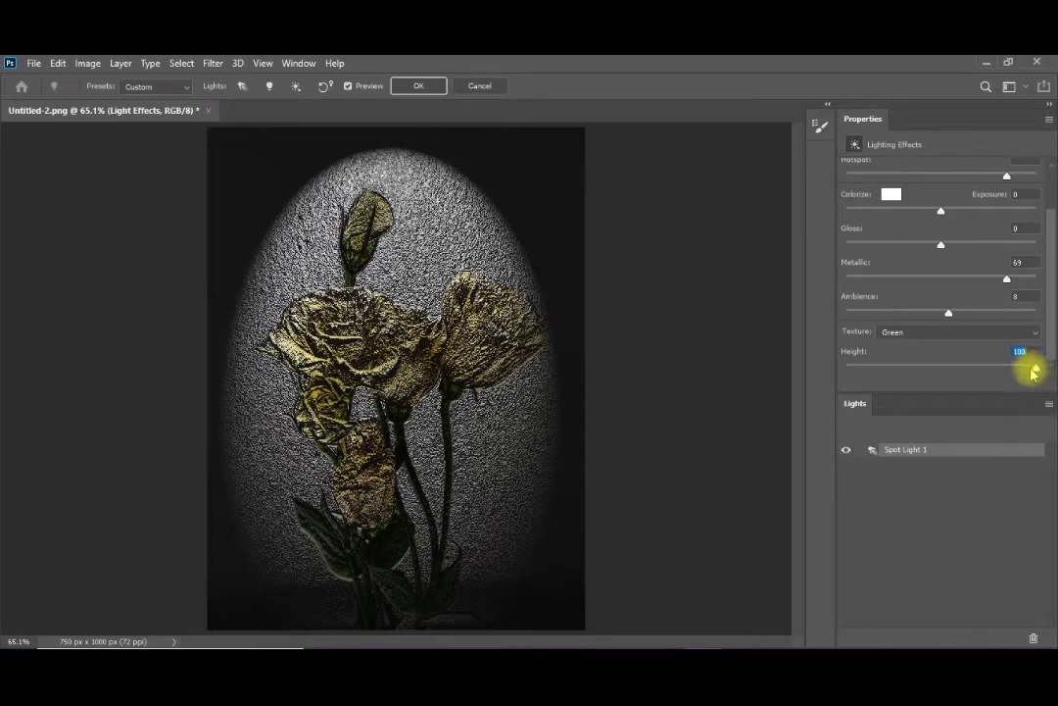
{"action": "left_click_drag", "start_coordinate": [1031, 371], "coordinate": [825, 370]}
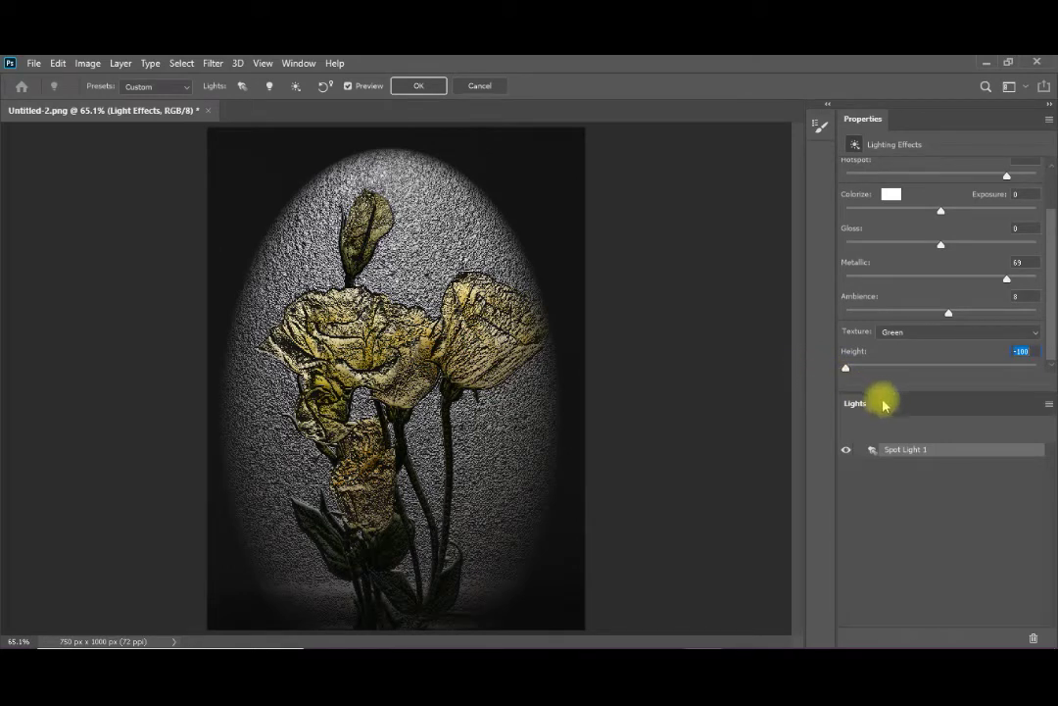
{"action": "left_click_drag", "start_coordinate": [846, 368], "coordinate": [1047, 365]}
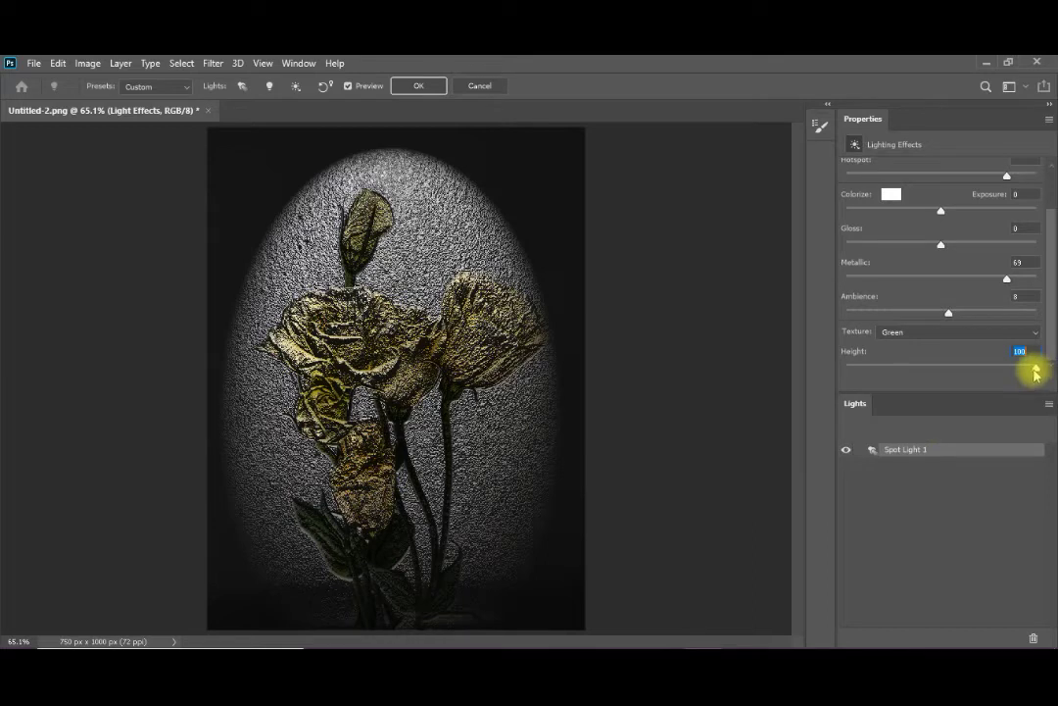
{"action": "left_click_drag", "start_coordinate": [1034, 369], "coordinate": [948, 368]}
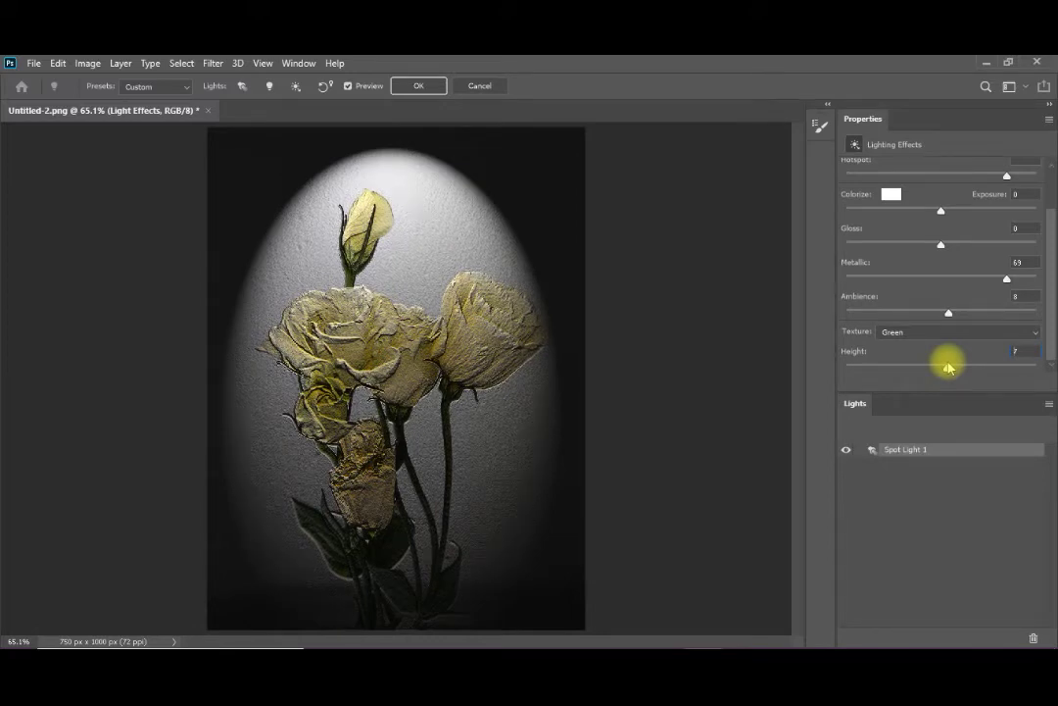
{"action": "left_click_drag", "start_coordinate": [949, 368], "coordinate": [949, 368]}
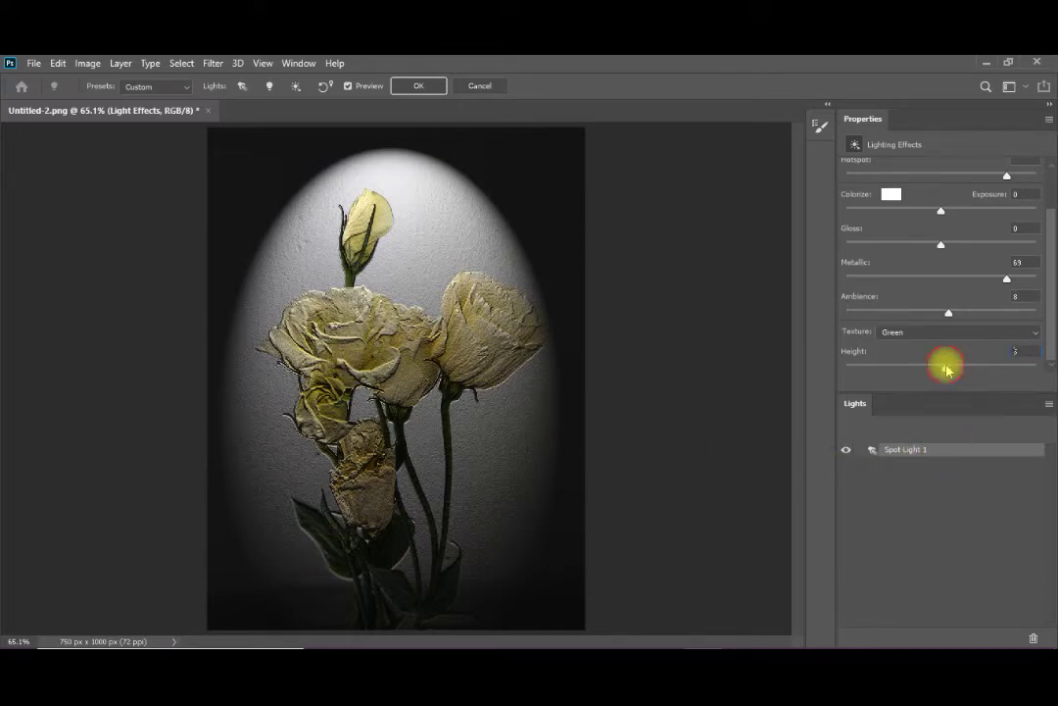
{"action": "left_click_drag", "start_coordinate": [947, 368], "coordinate": [919, 367]}
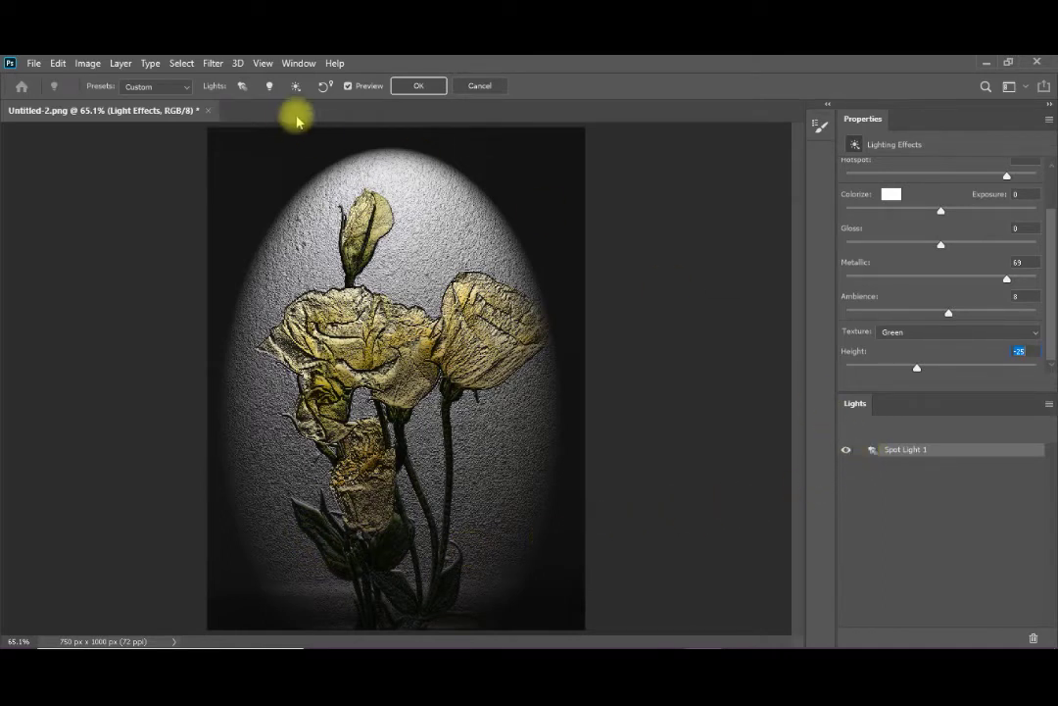
Step: Switch the lighting to the Triple Spotlight preset
{"action": "left_click", "coordinate": [186, 88]}
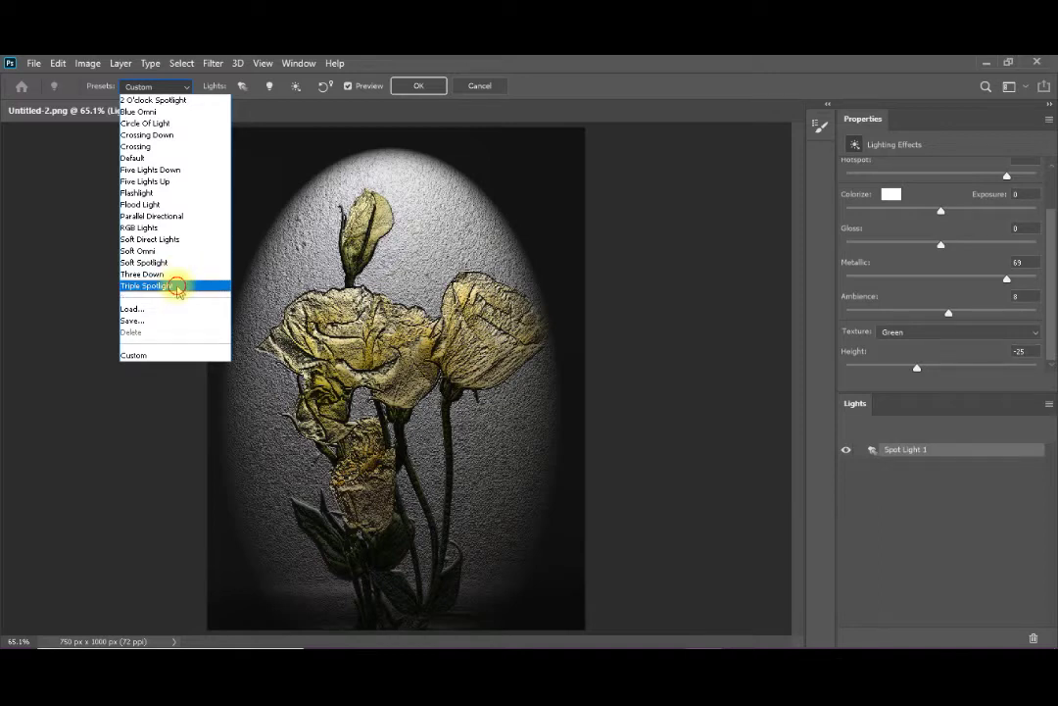
{"action": "left_click", "coordinate": [177, 286]}
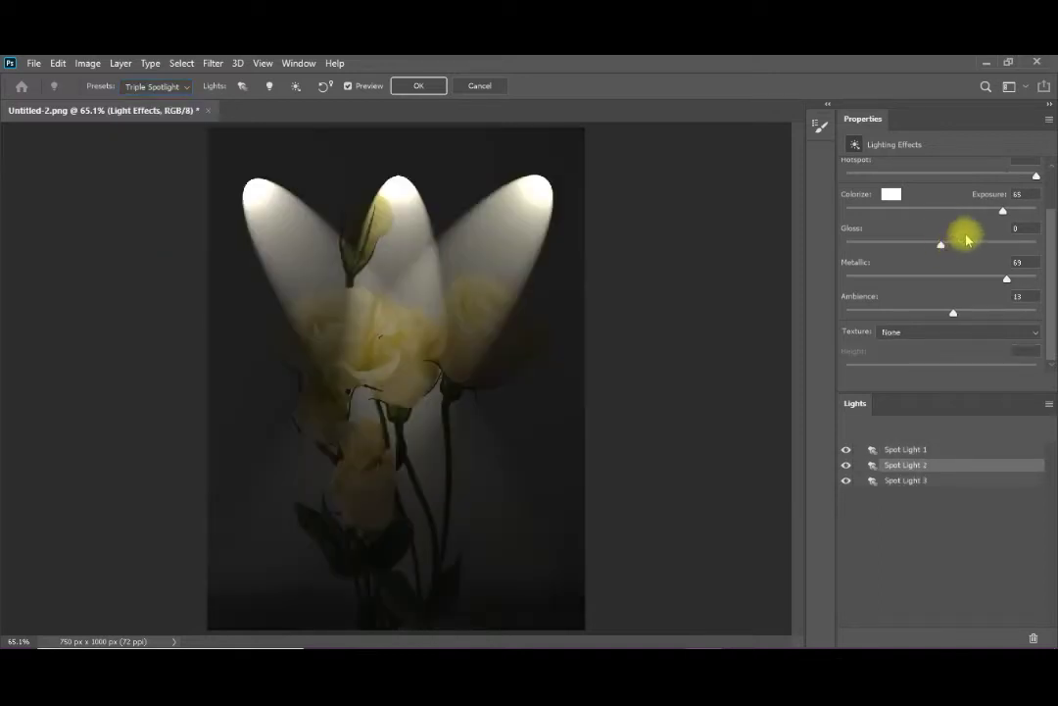
{"action": "scroll", "coordinate": [969, 228], "scroll_direction": "up", "scroll_amount": 3}
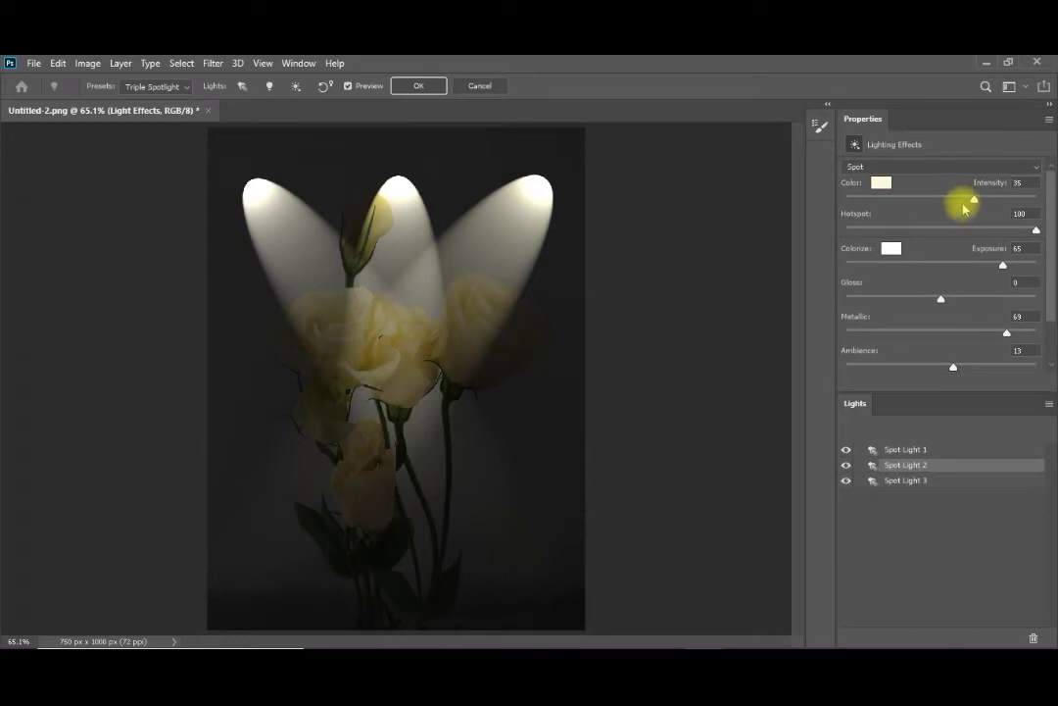
Step: Tint the right-hand spotlight pale pink, then select the left spotlight
{"action": "left_click", "coordinate": [882, 180]}
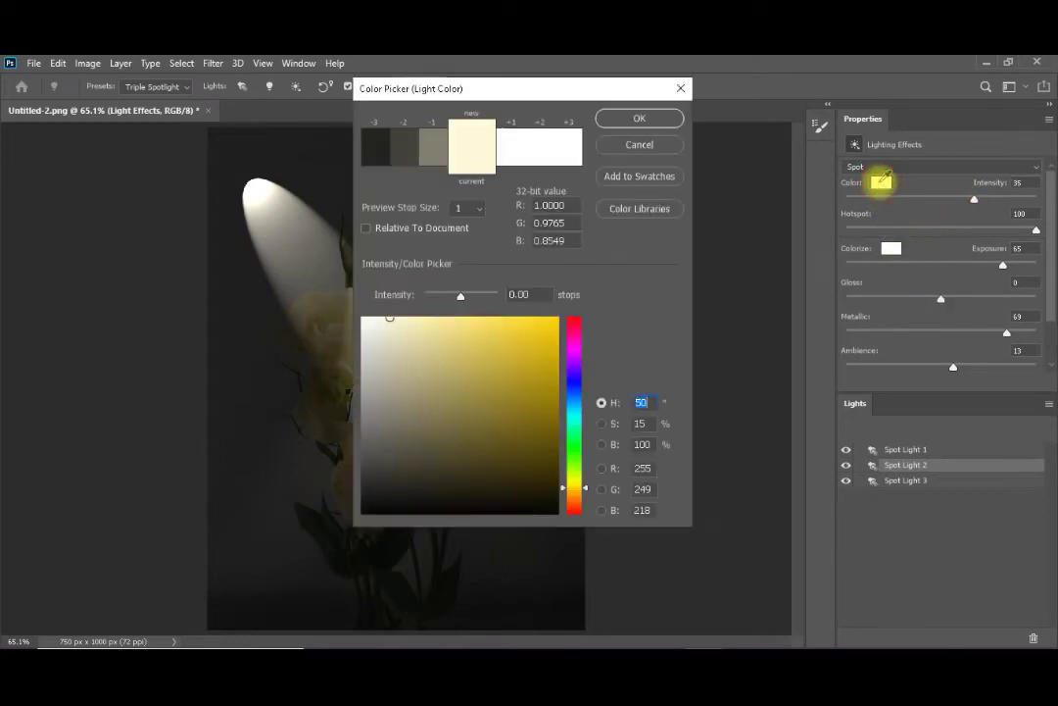
{"action": "left_click", "coordinate": [573, 345]}
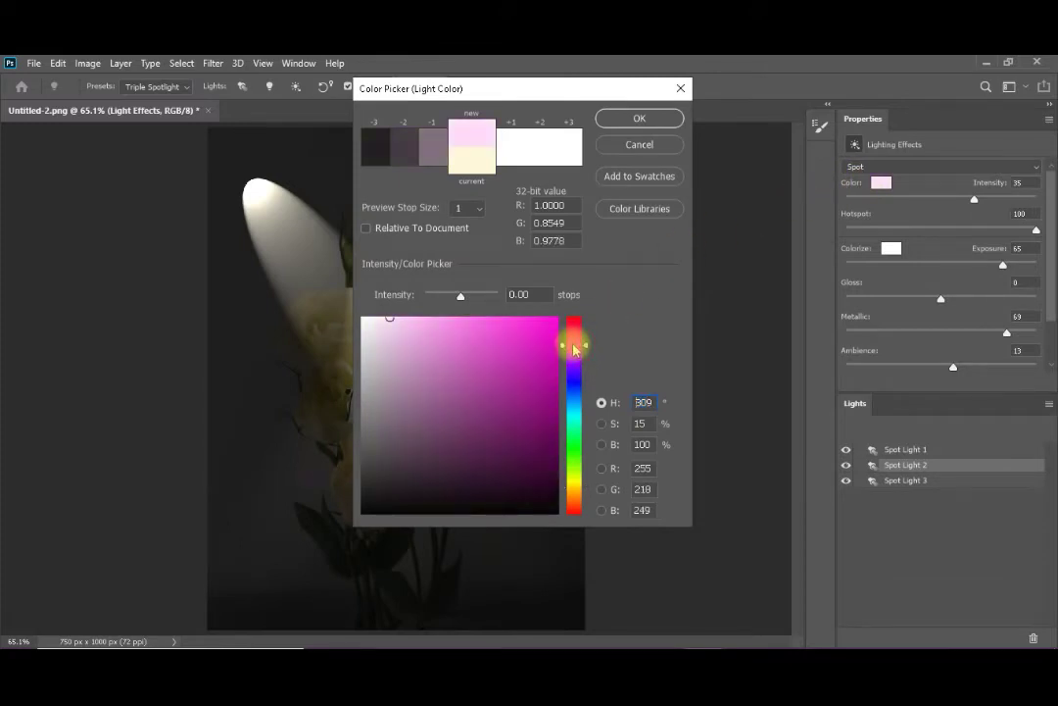
{"action": "left_click", "coordinate": [639, 118]}
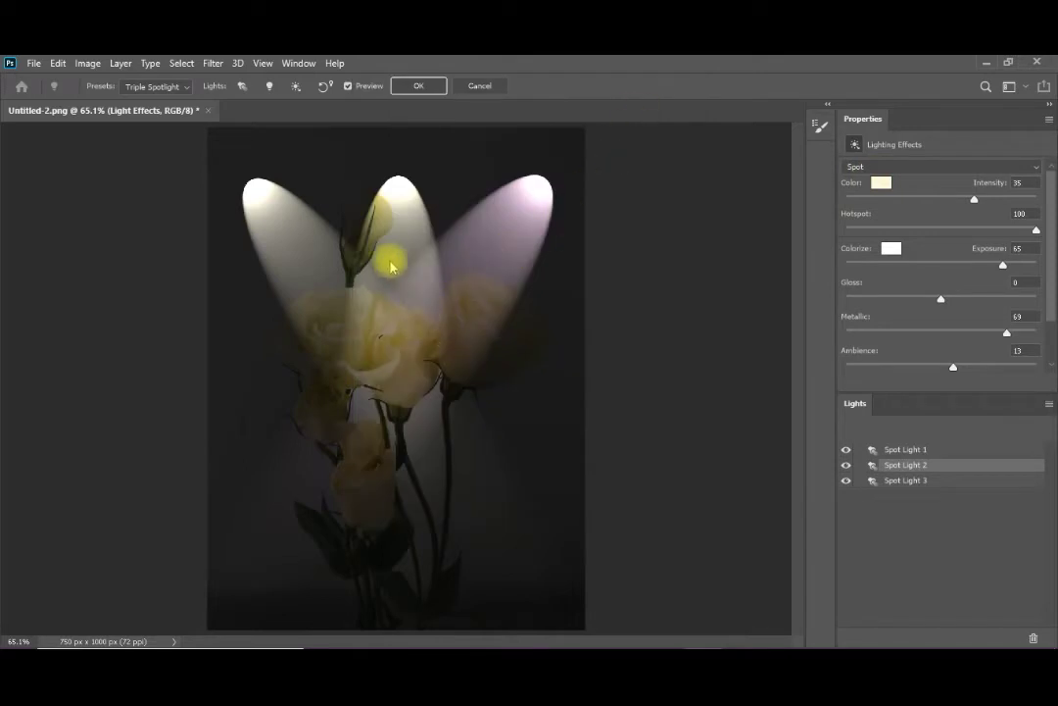
{"action": "left_click", "coordinate": [264, 209]}
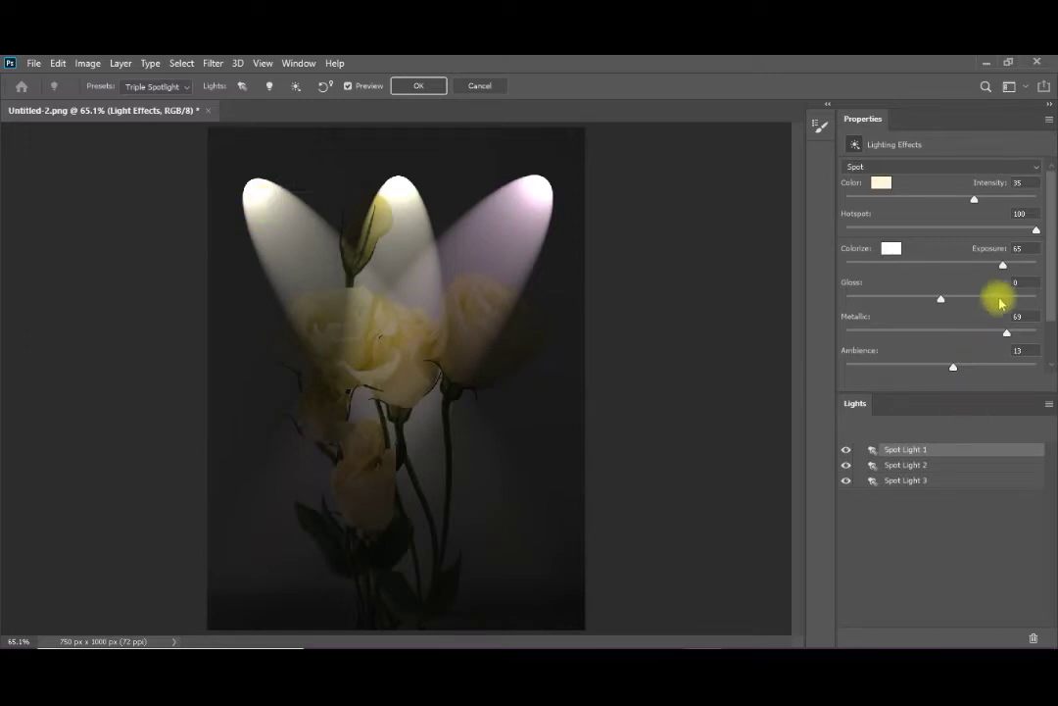
Step: Set the Colorize tint to red (234,30,30) for a deep maroon background
{"action": "left_click", "coordinate": [890, 249]}
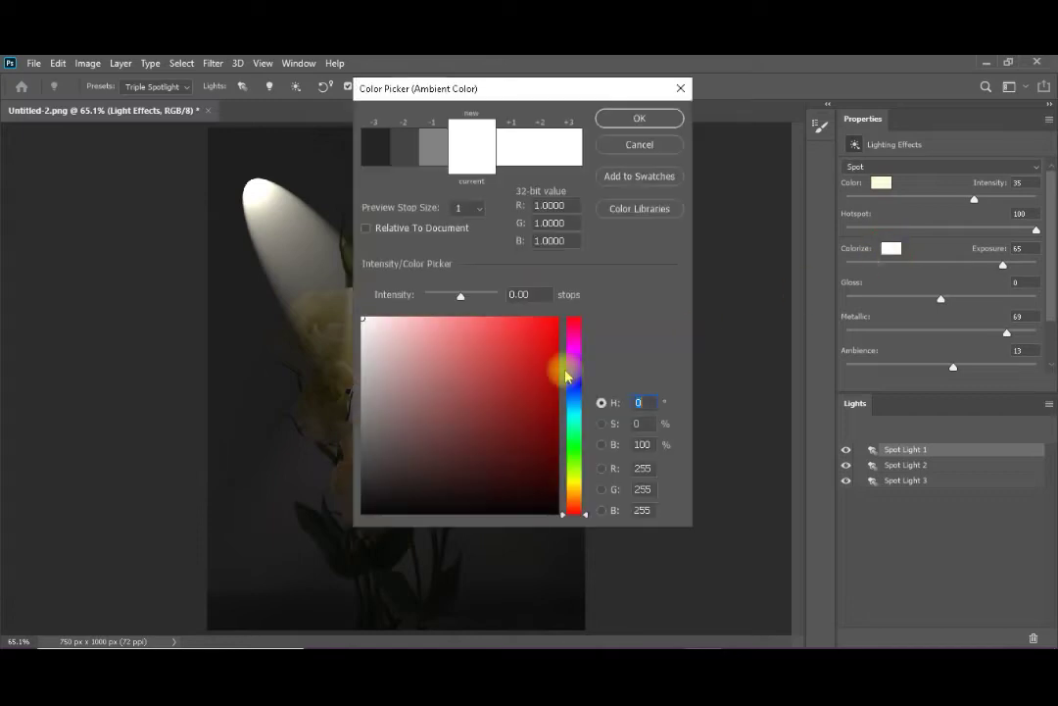
{"action": "left_click", "coordinate": [533, 334]}
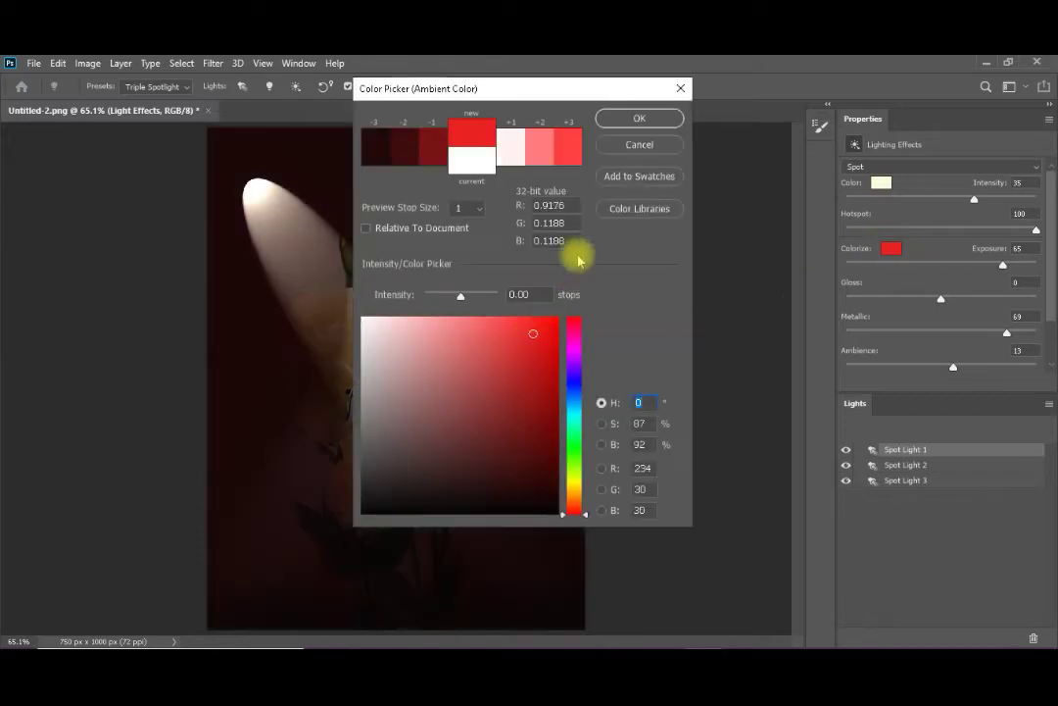
{"action": "left_click", "coordinate": [633, 125]}
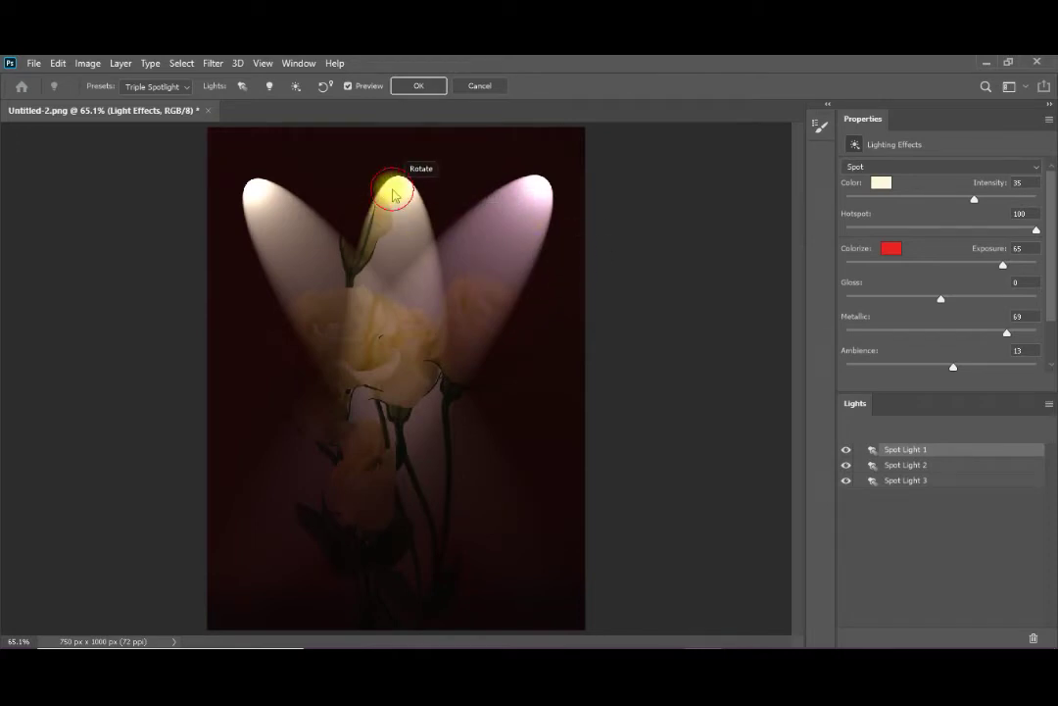
{"action": "left_click", "coordinate": [392, 194]}
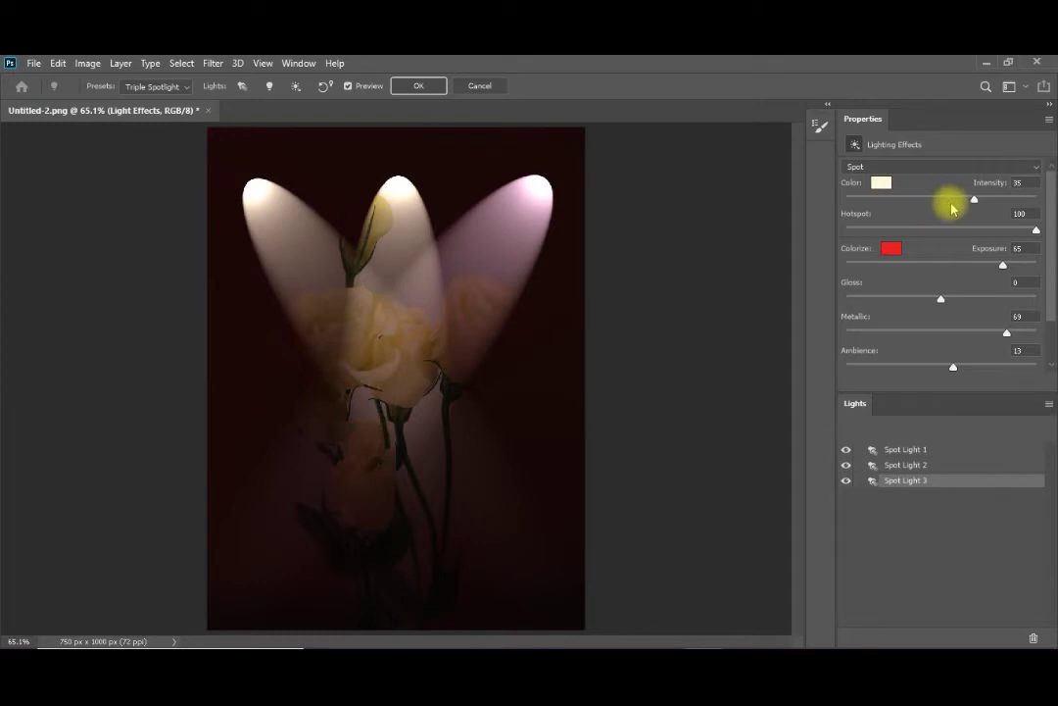
Step: Brighten the middle spotlight and raise Spot Light 1's intensity to 98
{"action": "left_click_drag", "start_coordinate": [974, 202], "coordinate": [1023, 196]}
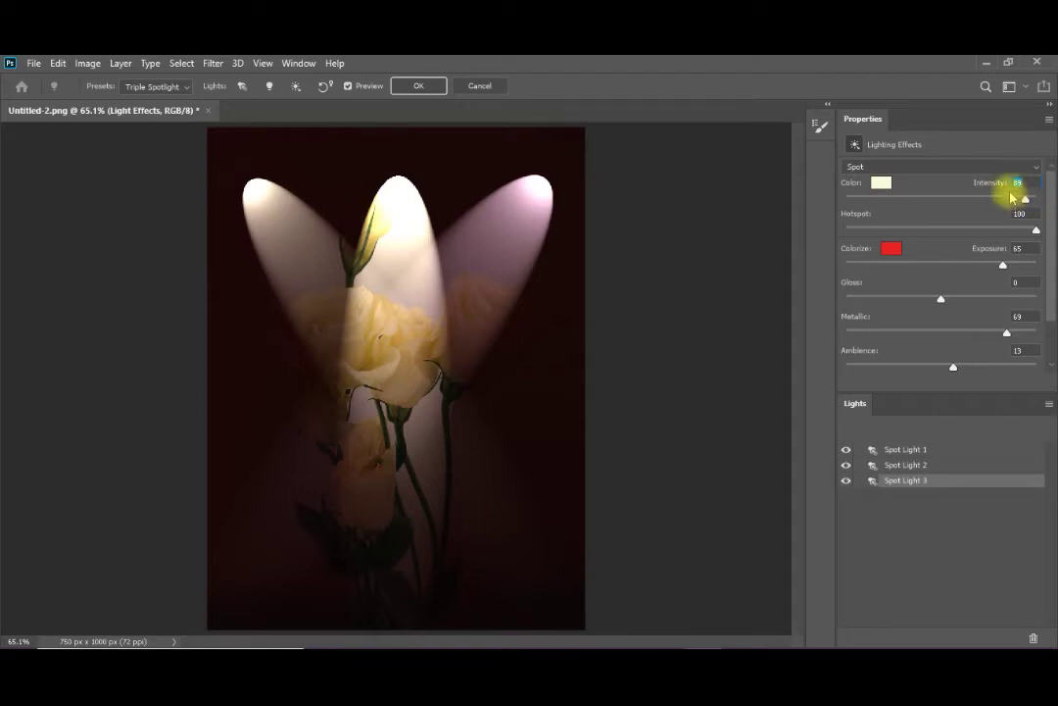
{"action": "left_click", "coordinate": [890, 450]}
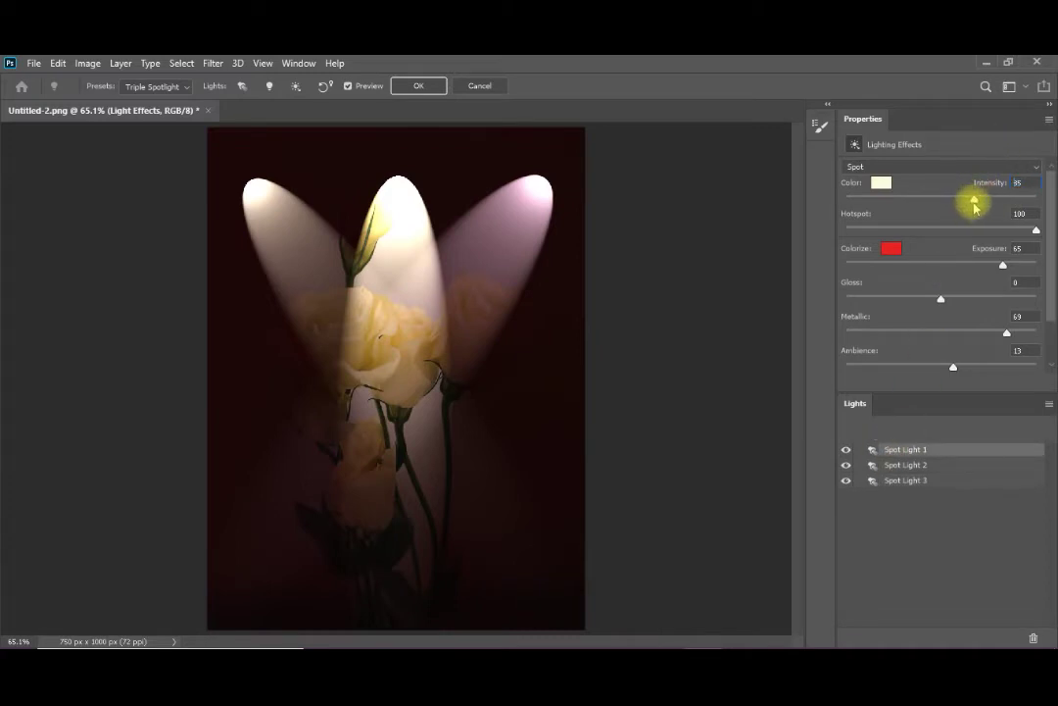
{"action": "left_click_drag", "start_coordinate": [975, 203], "coordinate": [1026, 206]}
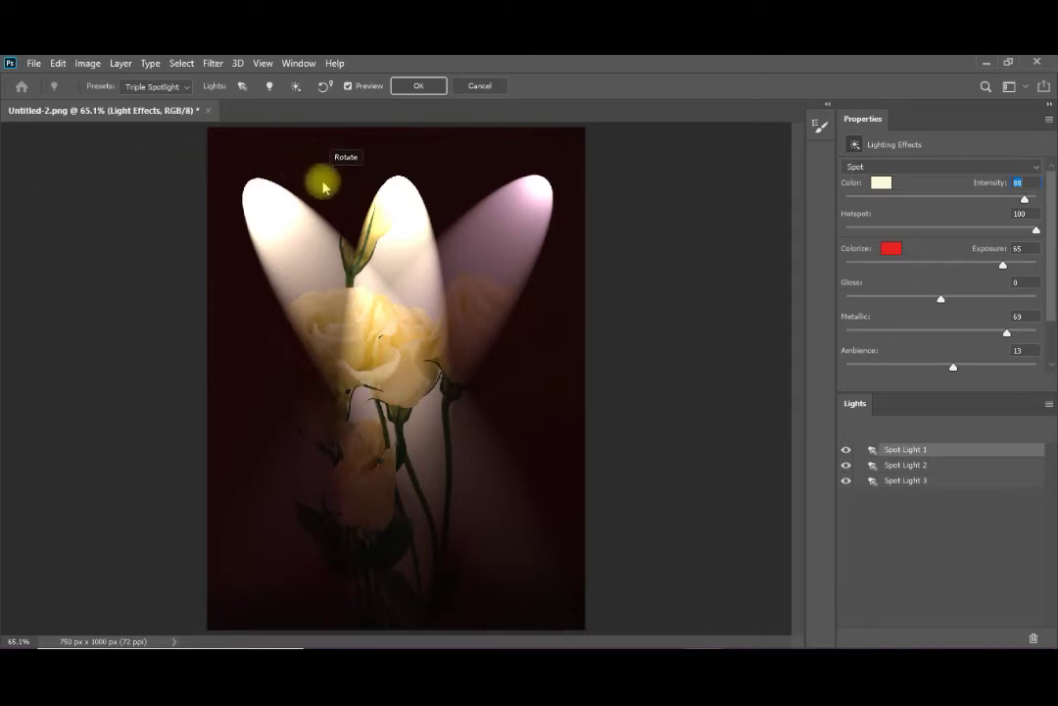
{"action": "left_click", "coordinate": [385, 179]}
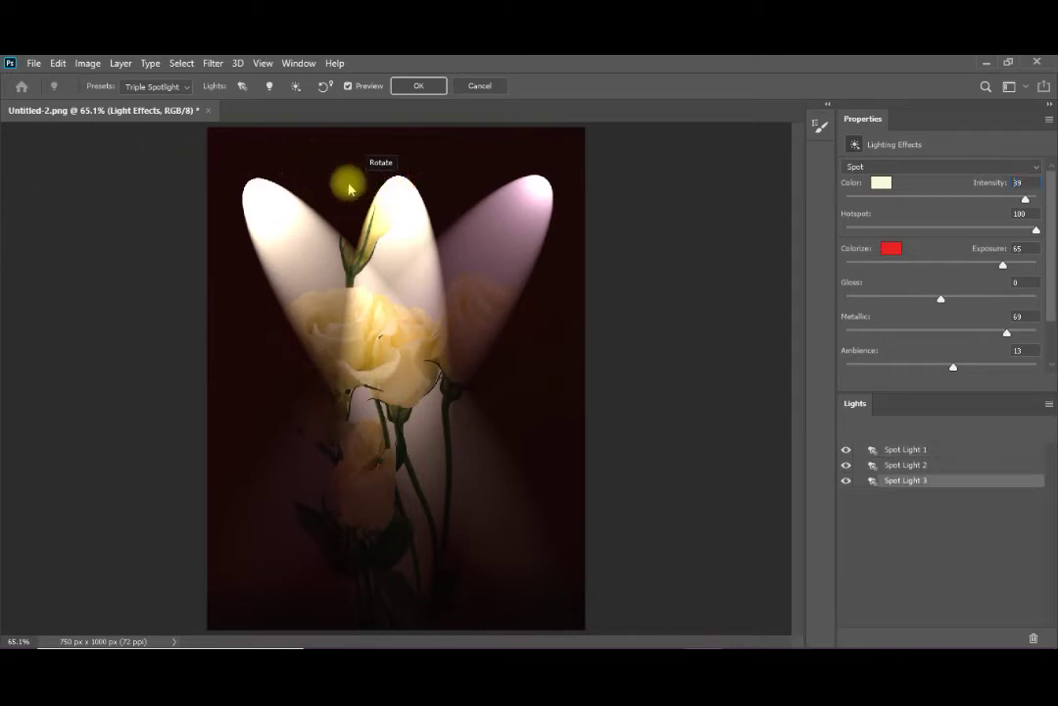
Step: Apply the Three Down preset and raise Spot Light 2's intensity to 98
{"action": "left_click", "coordinate": [177, 90]}
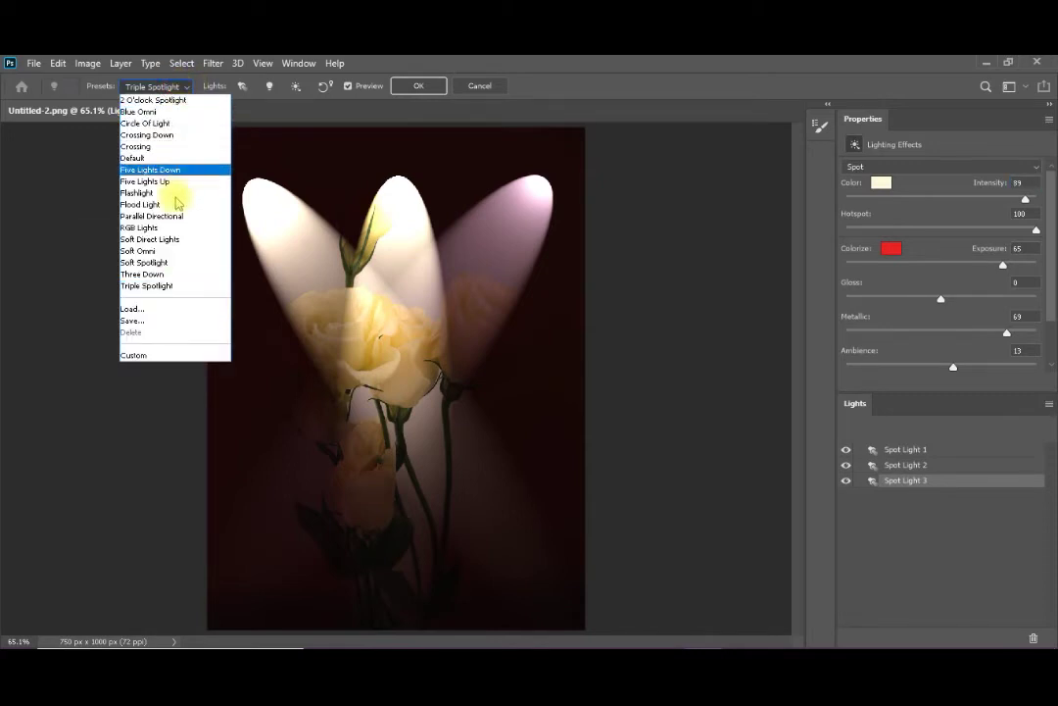
{"action": "left_click", "coordinate": [145, 275]}
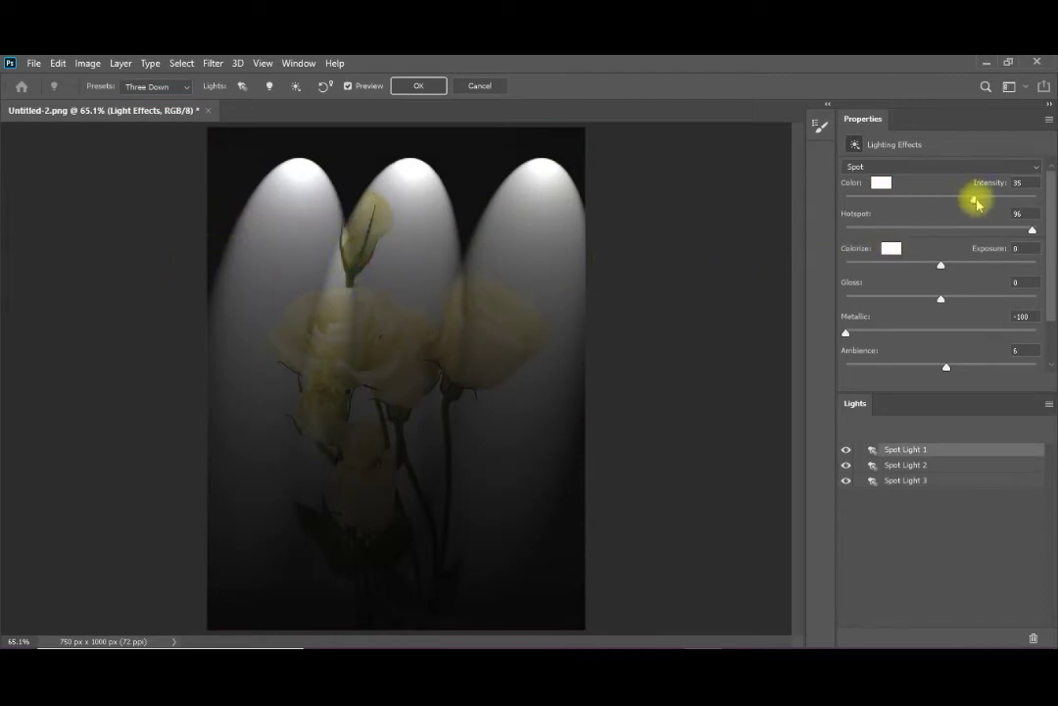
{"action": "left_click", "coordinate": [904, 464]}
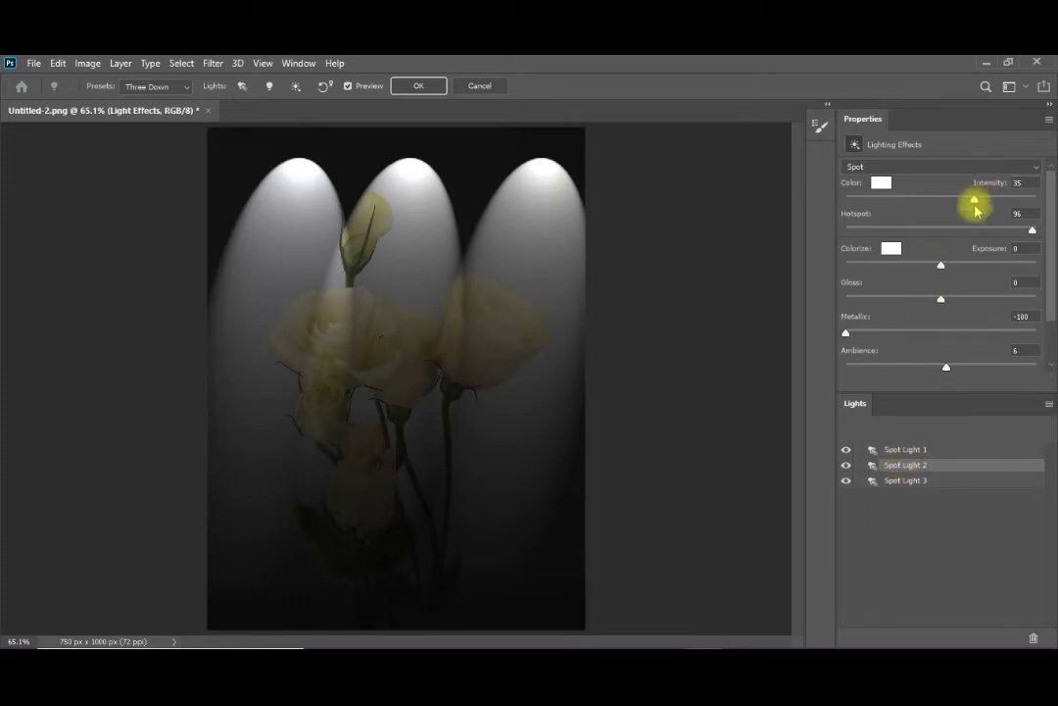
{"action": "left_click_drag", "start_coordinate": [975, 204], "coordinate": [1035, 202]}
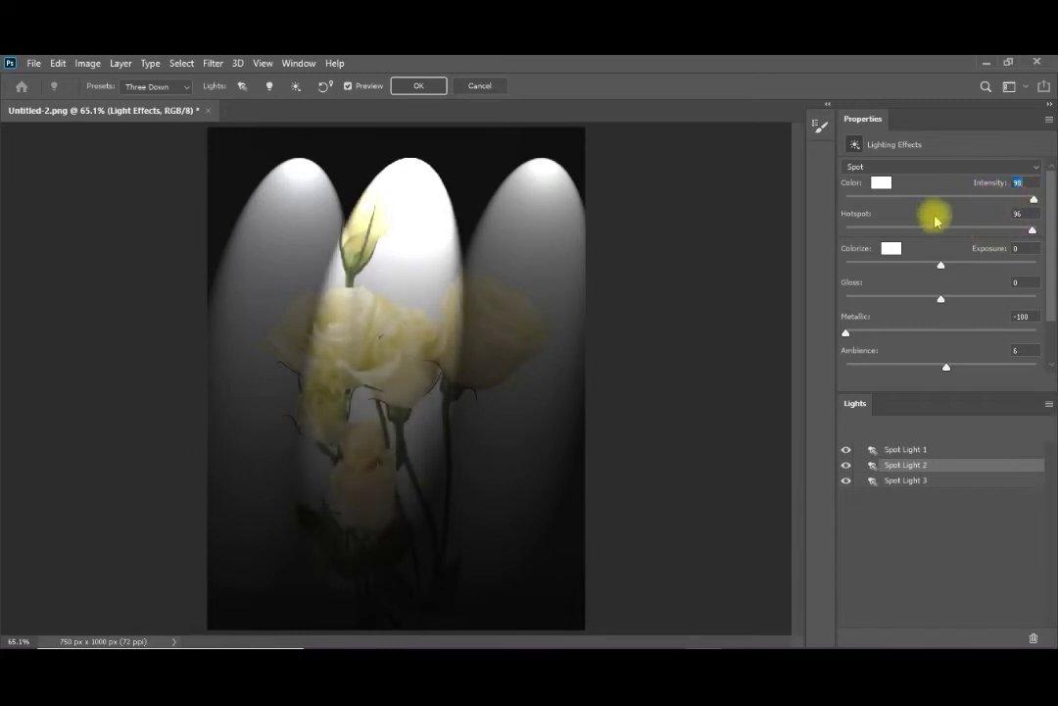
{"action": "left_click", "coordinate": [883, 186]}
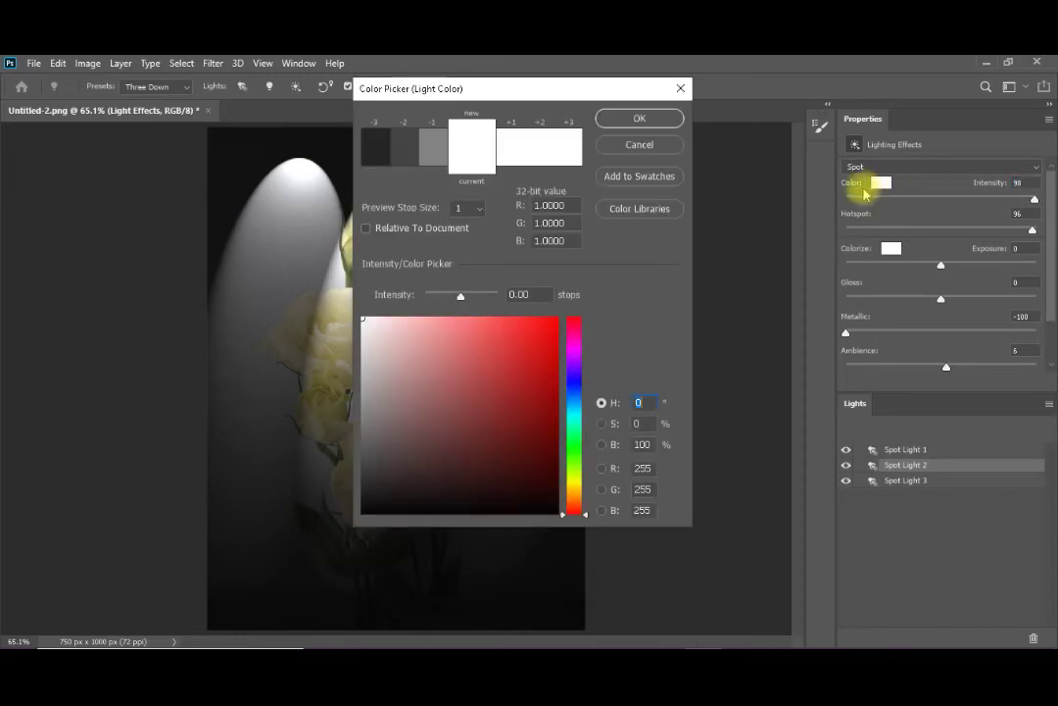
{"action": "left_click", "coordinate": [579, 480]}
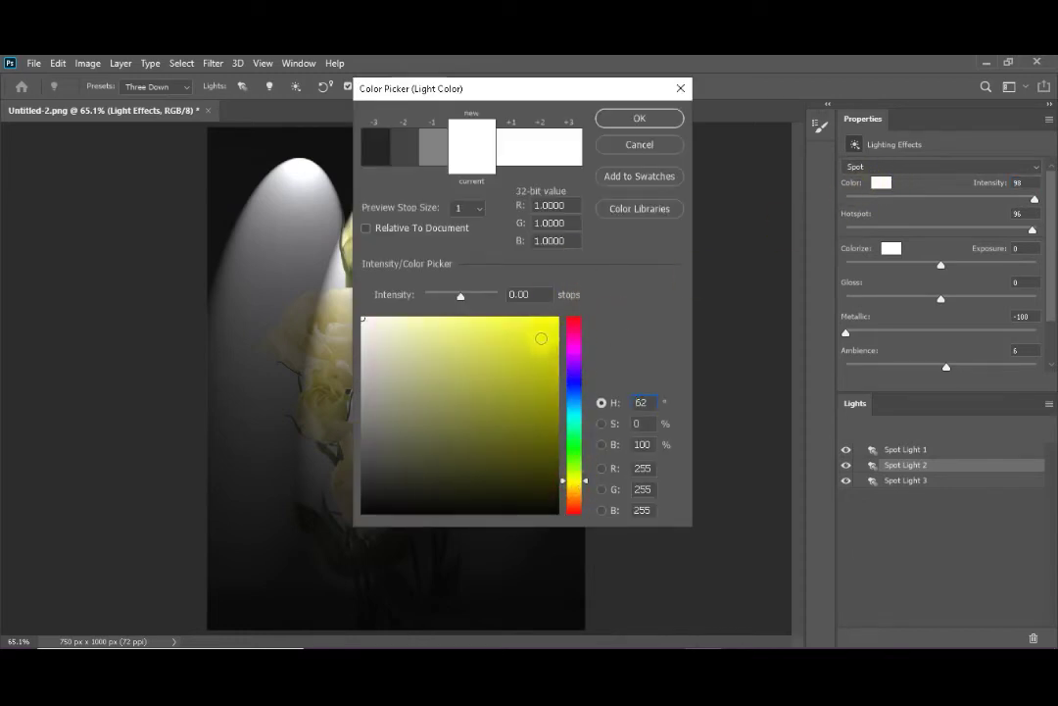
{"action": "left_click", "coordinate": [541, 338]}
{"action": "left_click", "coordinate": [619, 115]}
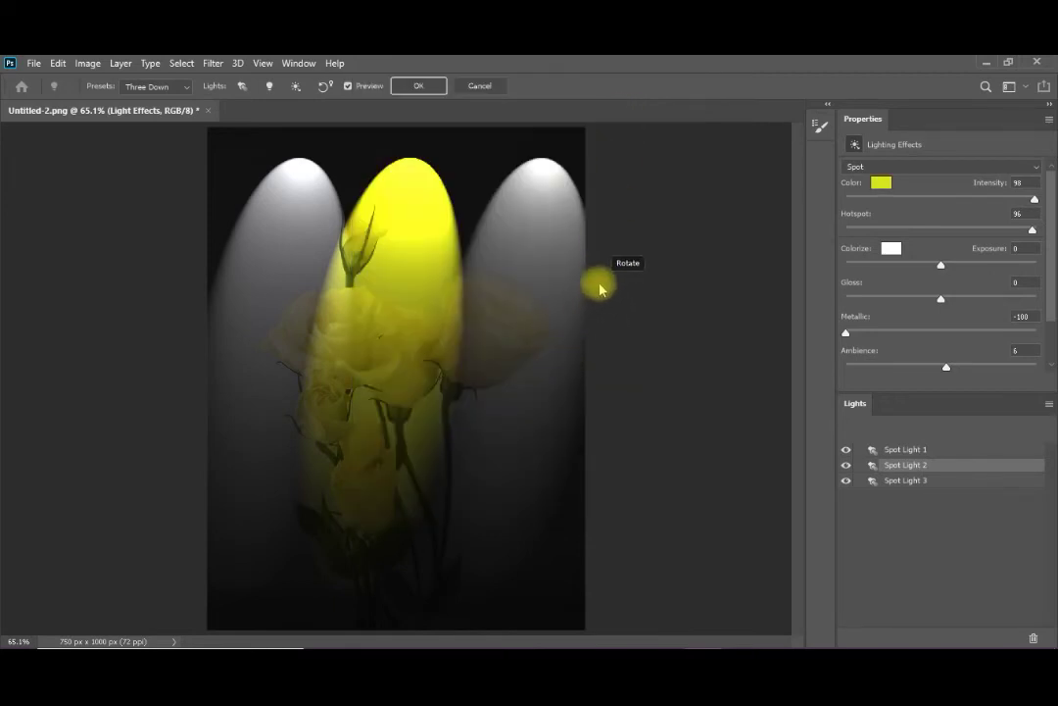
{"action": "left_click", "coordinate": [881, 182]}
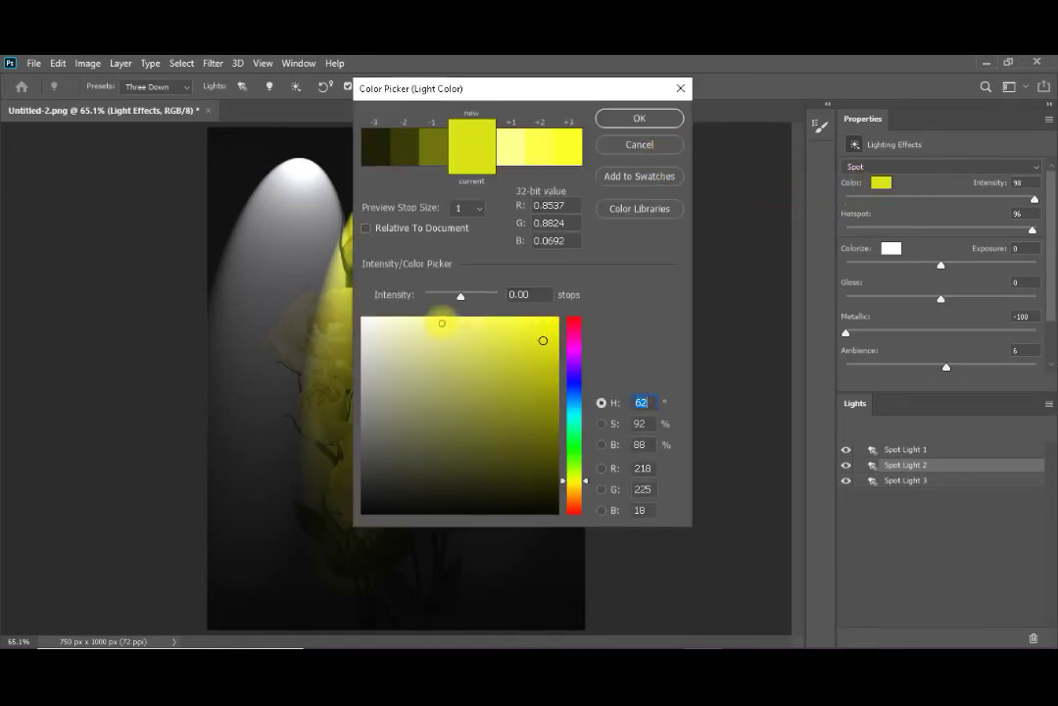
{"action": "left_click", "coordinate": [364, 320]}
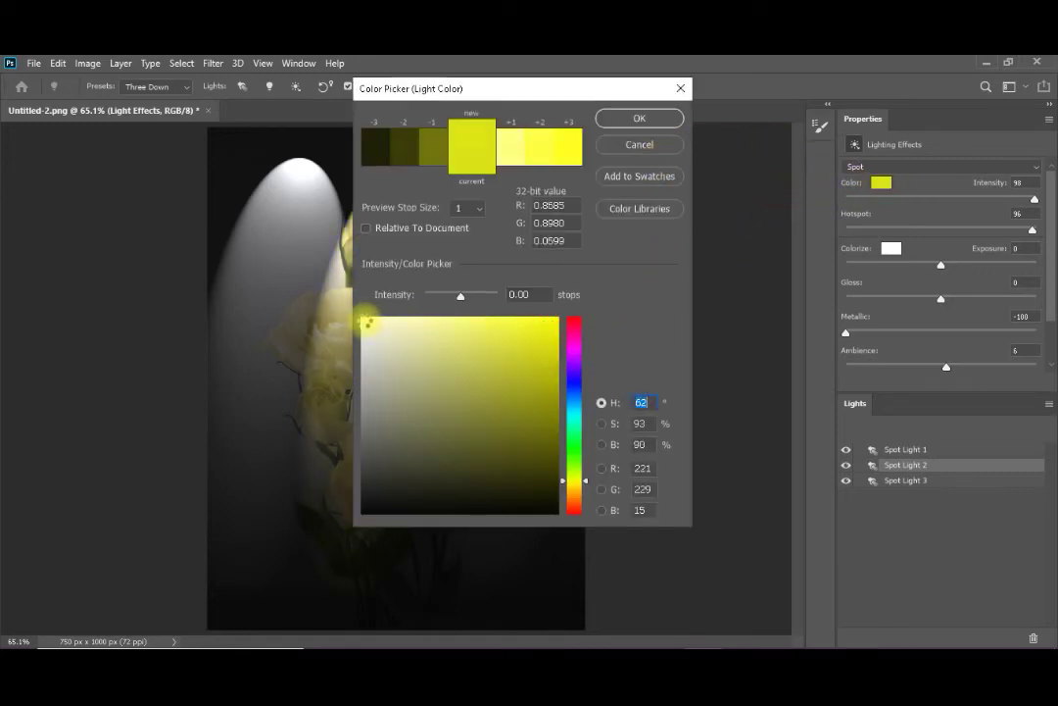
{"action": "left_click", "coordinate": [640, 119]}
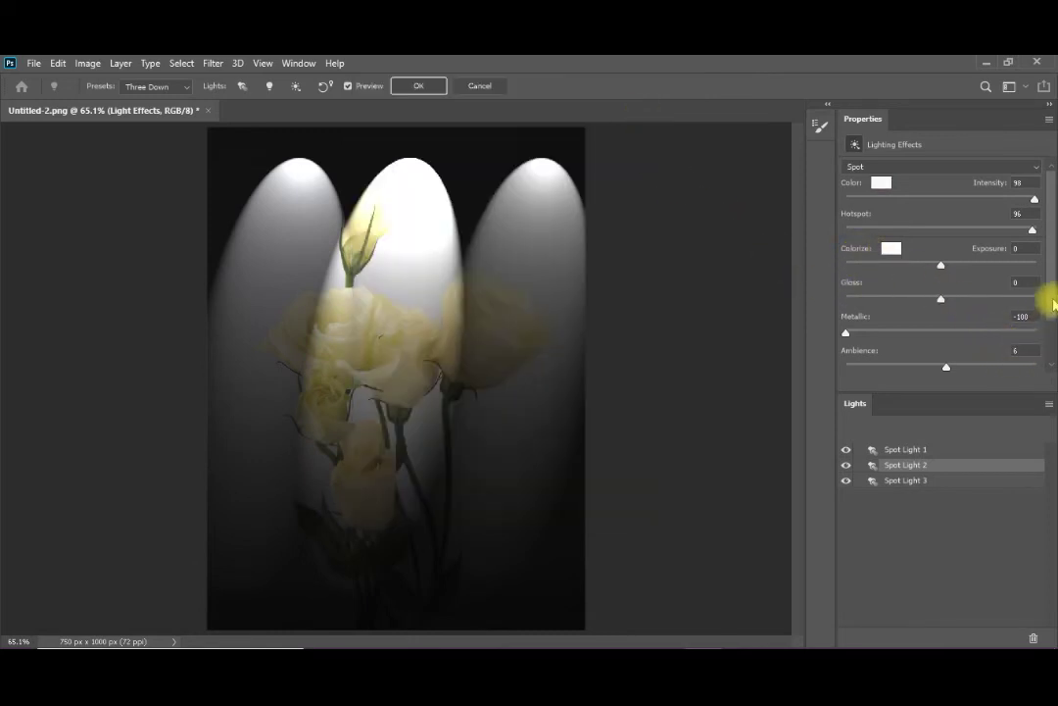
Step: Use the Green channel as texture with a Height of 2
{"action": "scroll", "coordinate": [1054, 323], "scroll_direction": "down", "scroll_amount": 2}
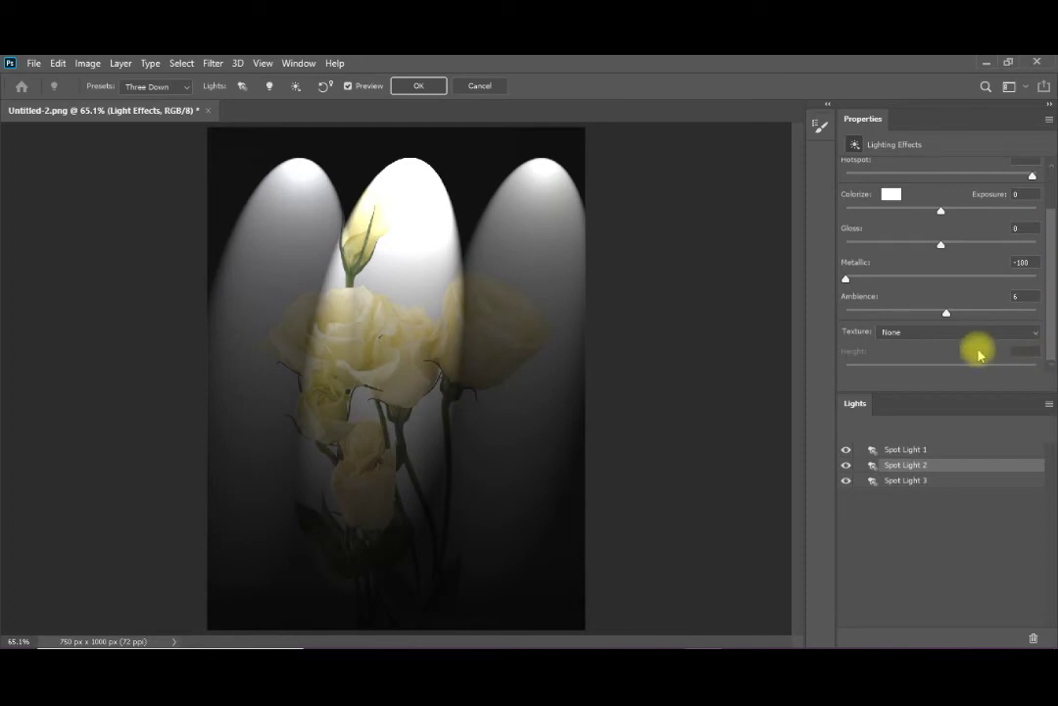
{"action": "left_click", "coordinate": [910, 332]}
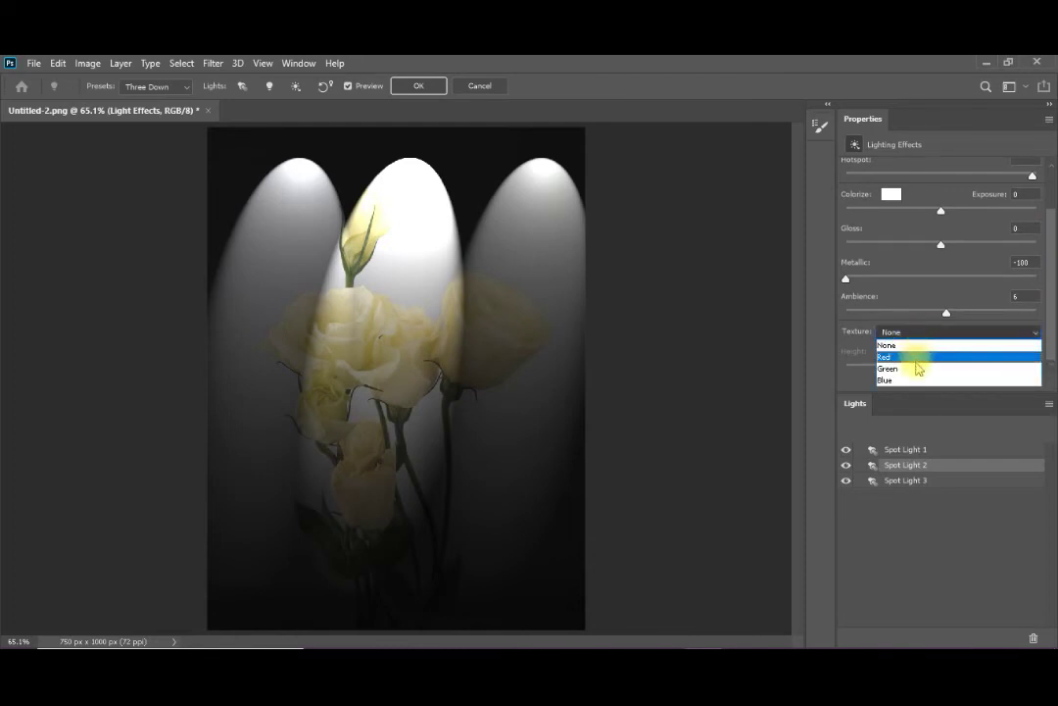
{"action": "left_click", "coordinate": [919, 369]}
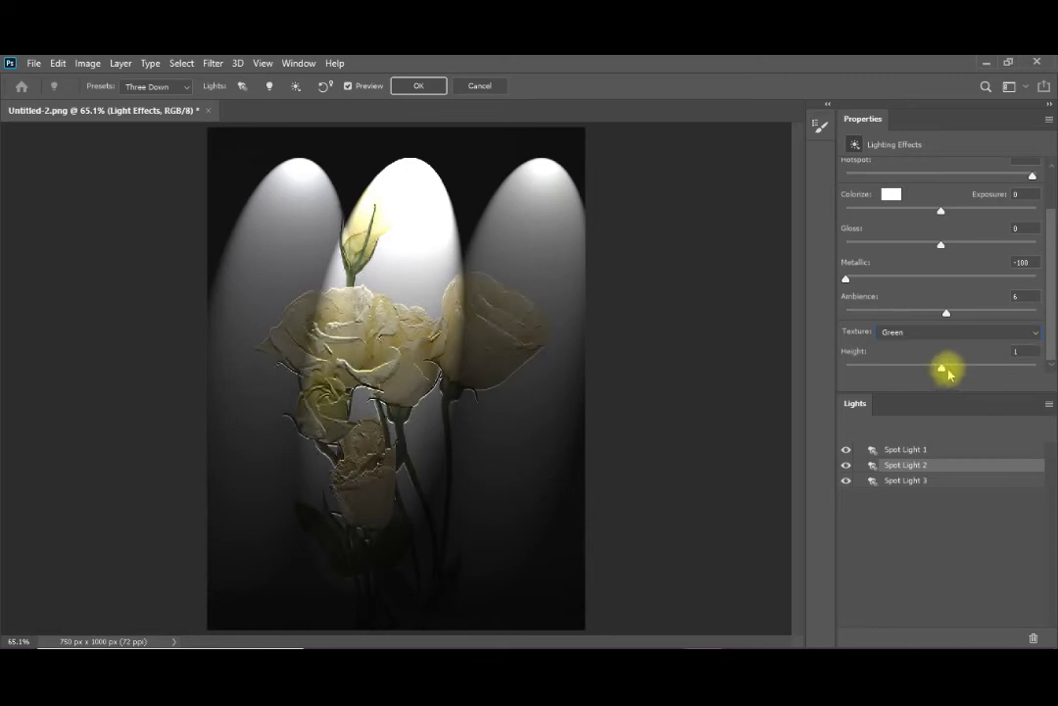
{"action": "mouse_move", "coordinate": [943, 370]}
{"action": "left_mouse_down"}
{"action": "mouse_move", "coordinate": [966, 369]}
{"action": "mouse_move", "coordinate": [943, 374]}
{"action": "left_mouse_up"}
{"action": "left_click", "coordinate": [943, 372]}
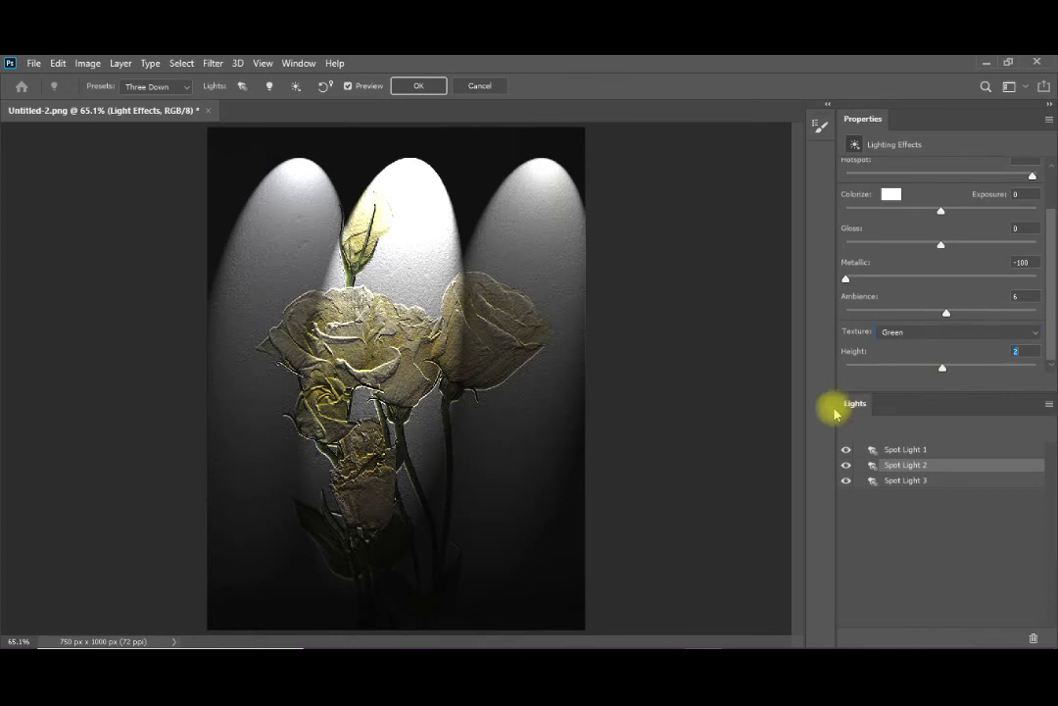